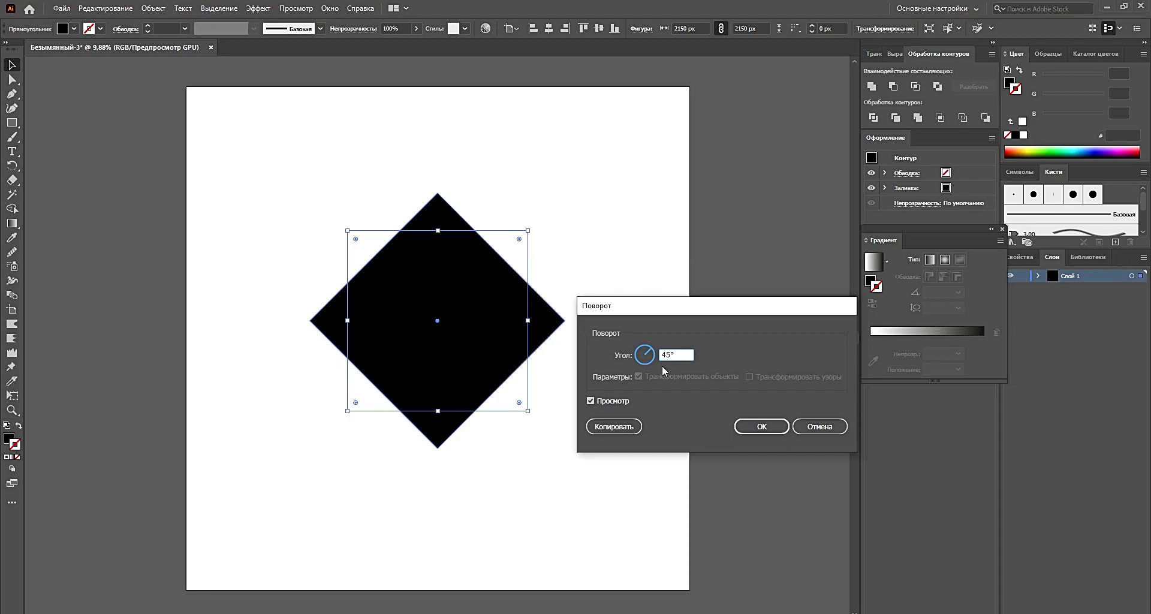
- Apply the 45° rotation to the black square and bulge its two upper sides outward with the Anchor Point tool into a heart
click(750, 426)
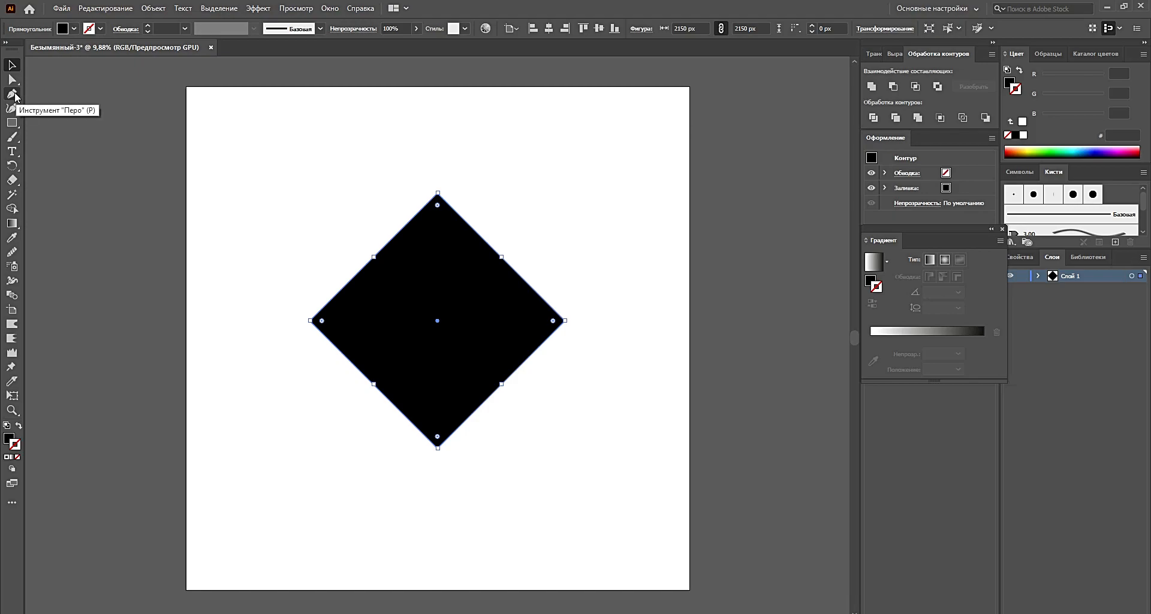
click(15, 96)
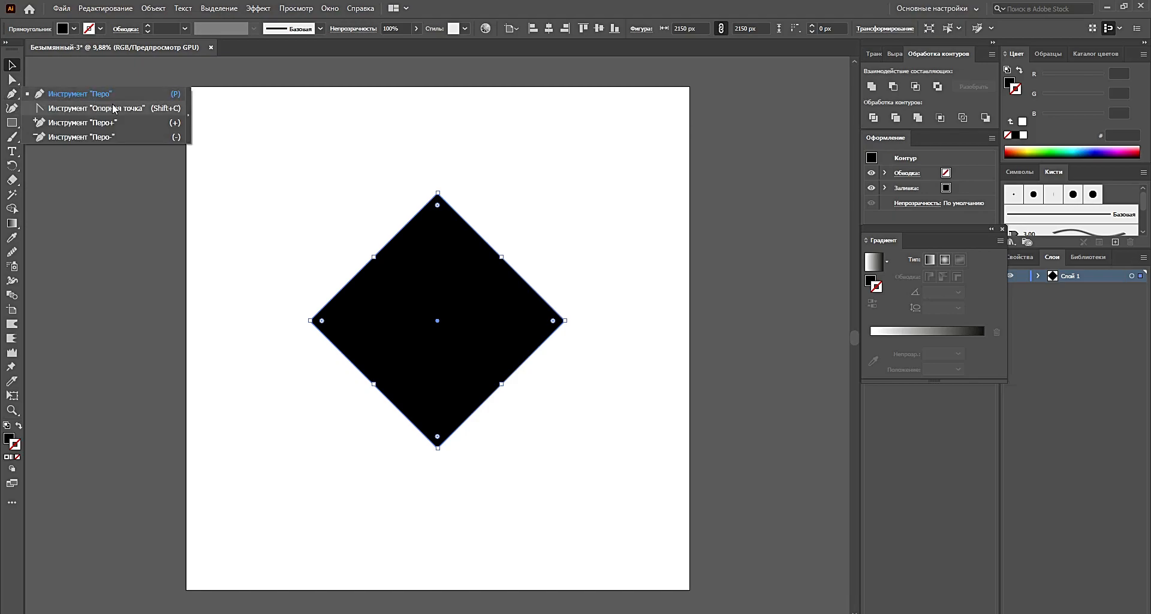
click(130, 110)
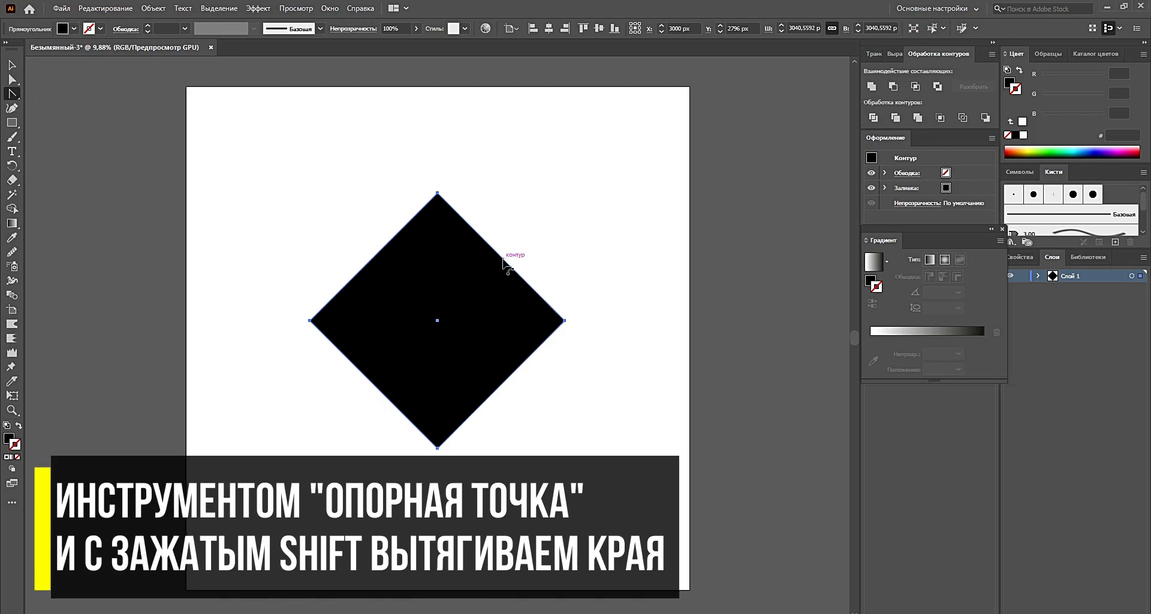
shift+drag(505, 258, 585, 189)
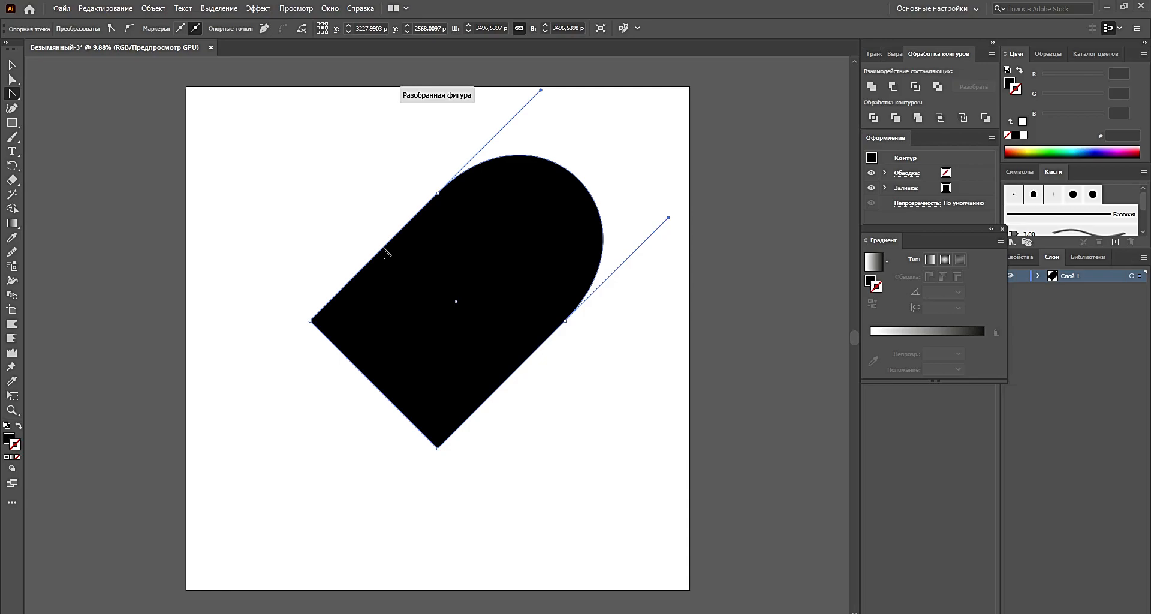
drag(385, 258, 311, 174)
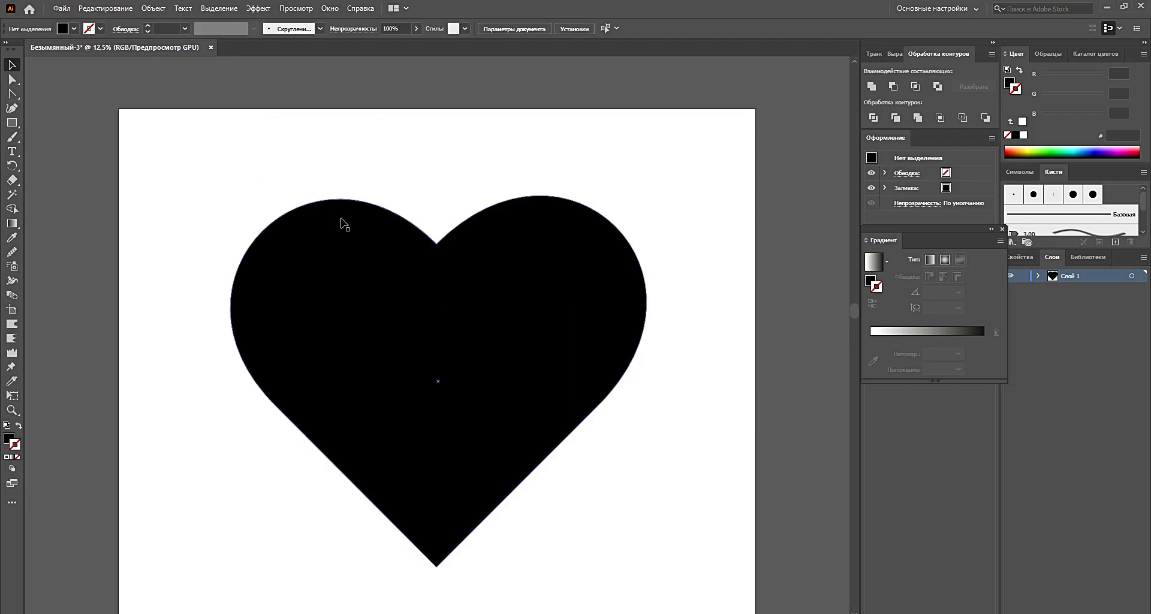
- Round the heart's upper notch and lower tip to a radius of about 128 px with the Direct Selection tool, then deselect it
click(344, 224)
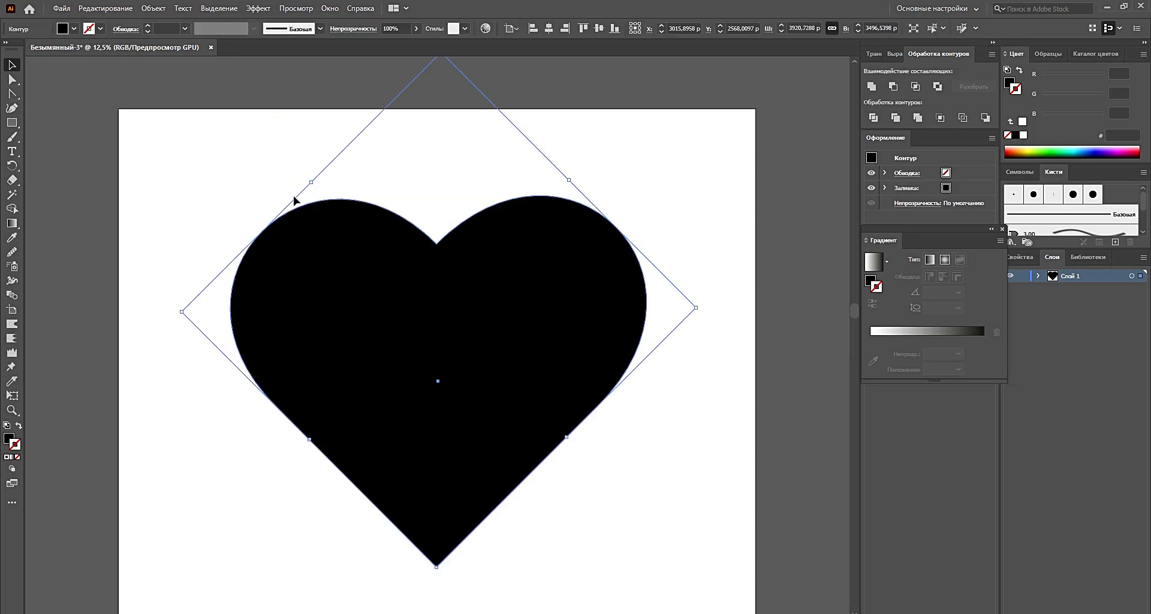
click(12, 81)
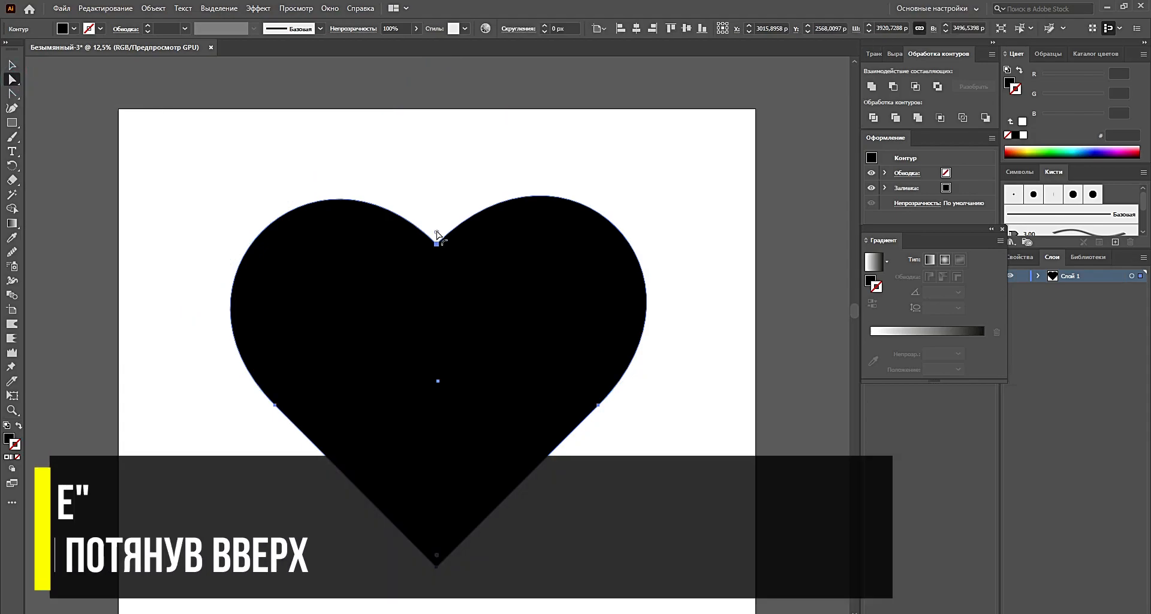
drag(436, 235, 437, 227)
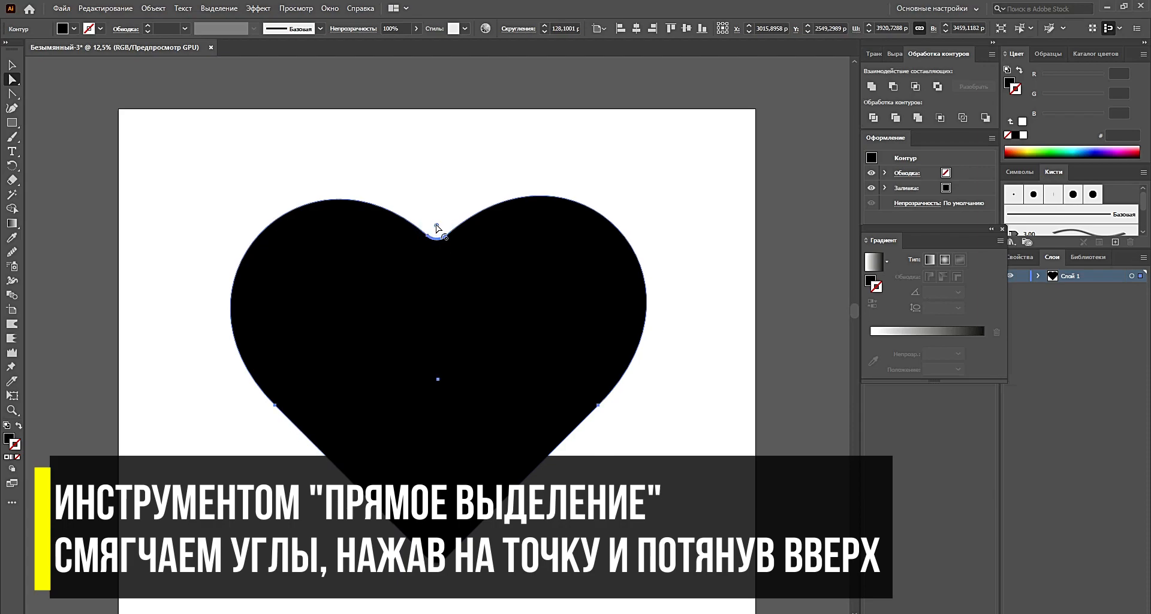
key(v)
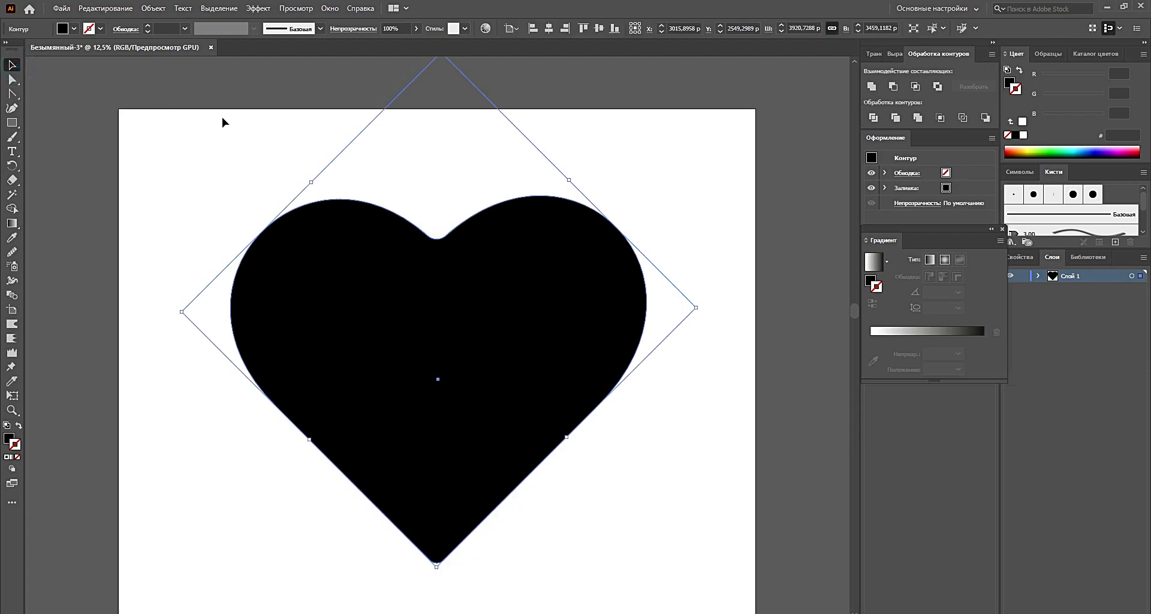
click(228, 134)
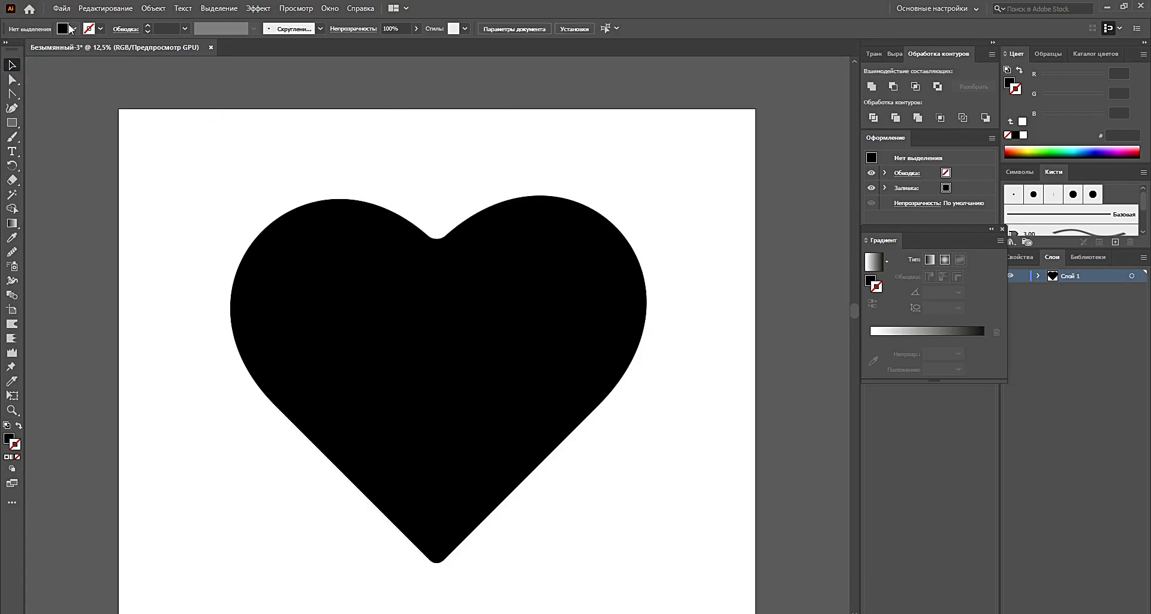
- Export the heart as a PNG file named "Силуэт сердце" in the "Новая папка" folder
click(62, 8)
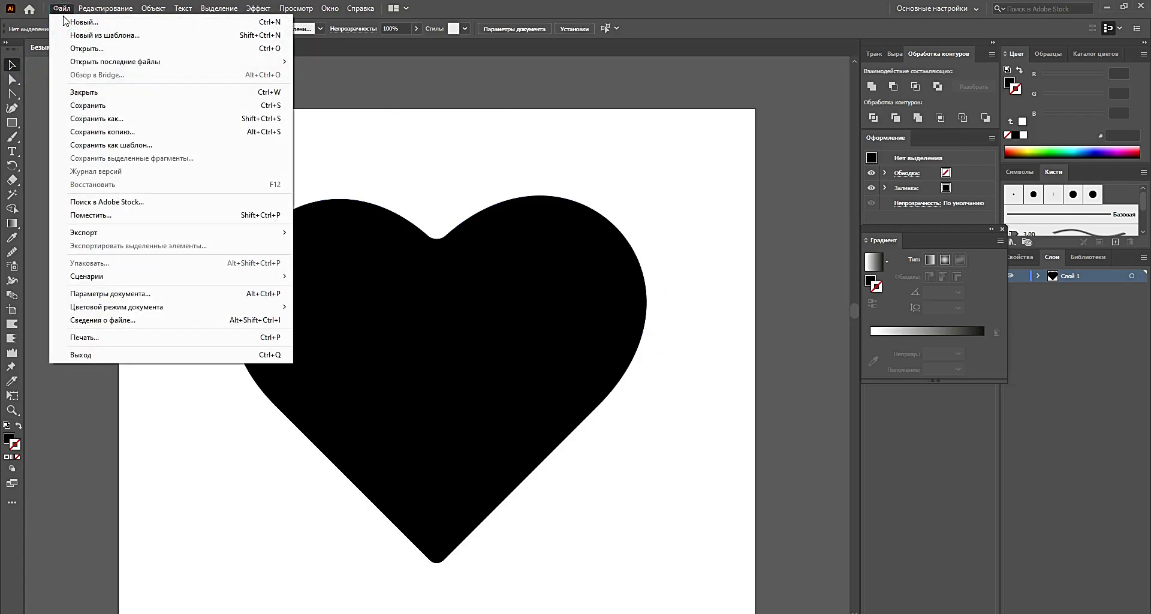
mouse_move(251, 233)
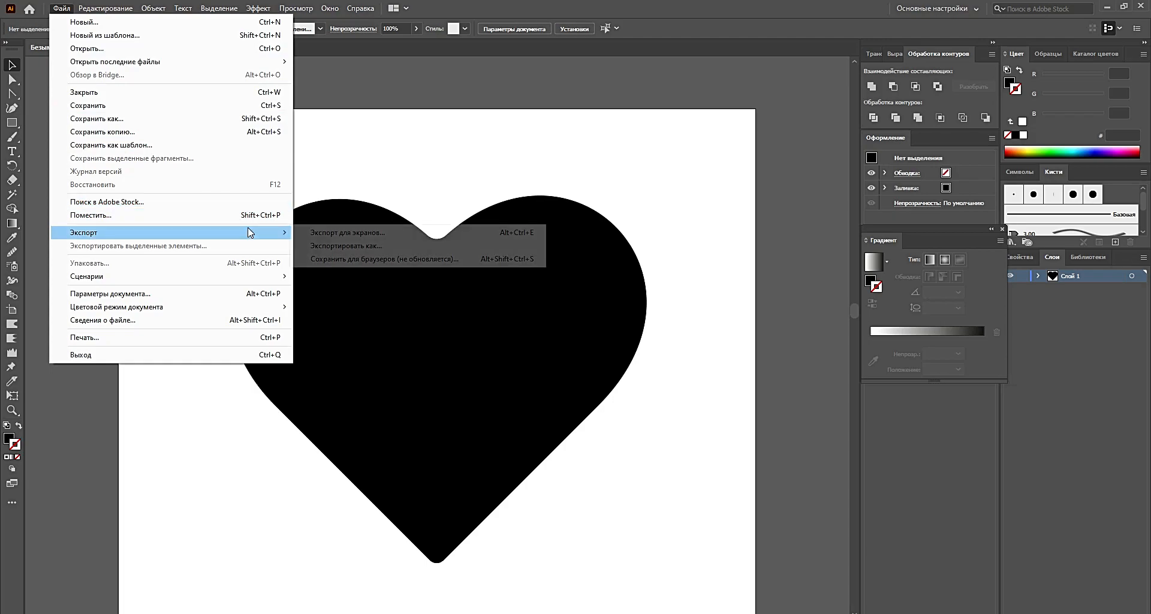
click(395, 247)
click(309, 277)
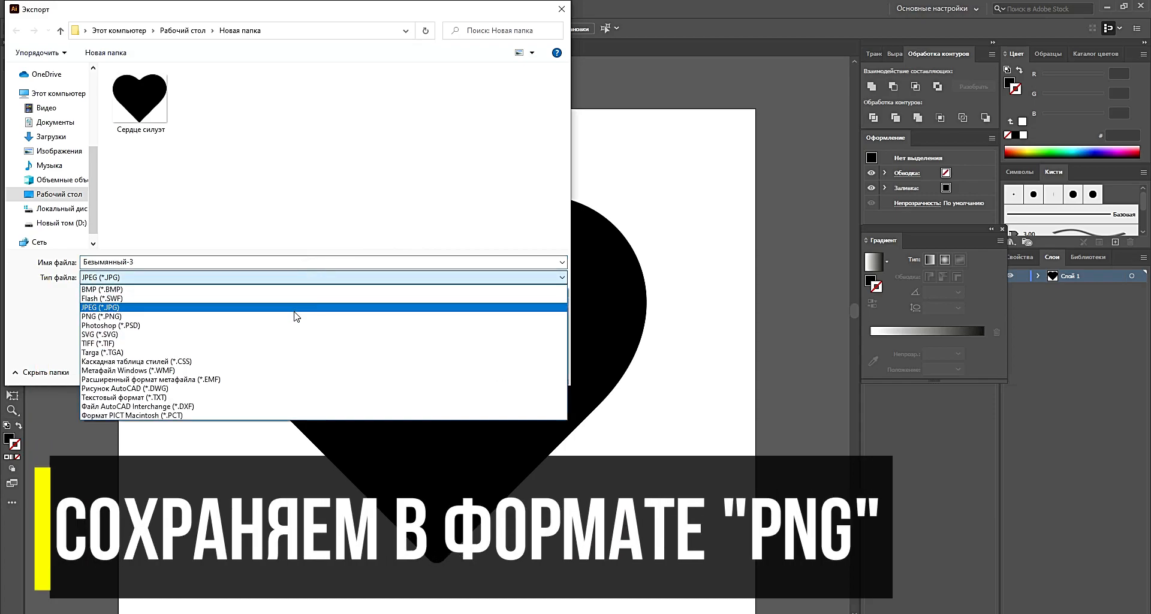
click(295, 316)
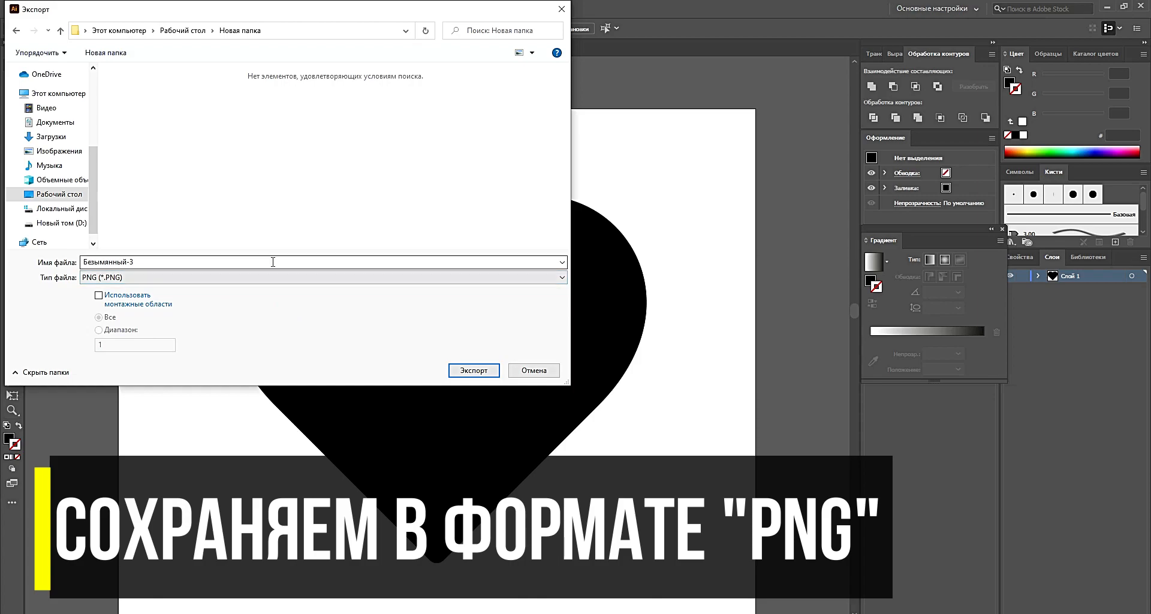
double_click(273, 262)
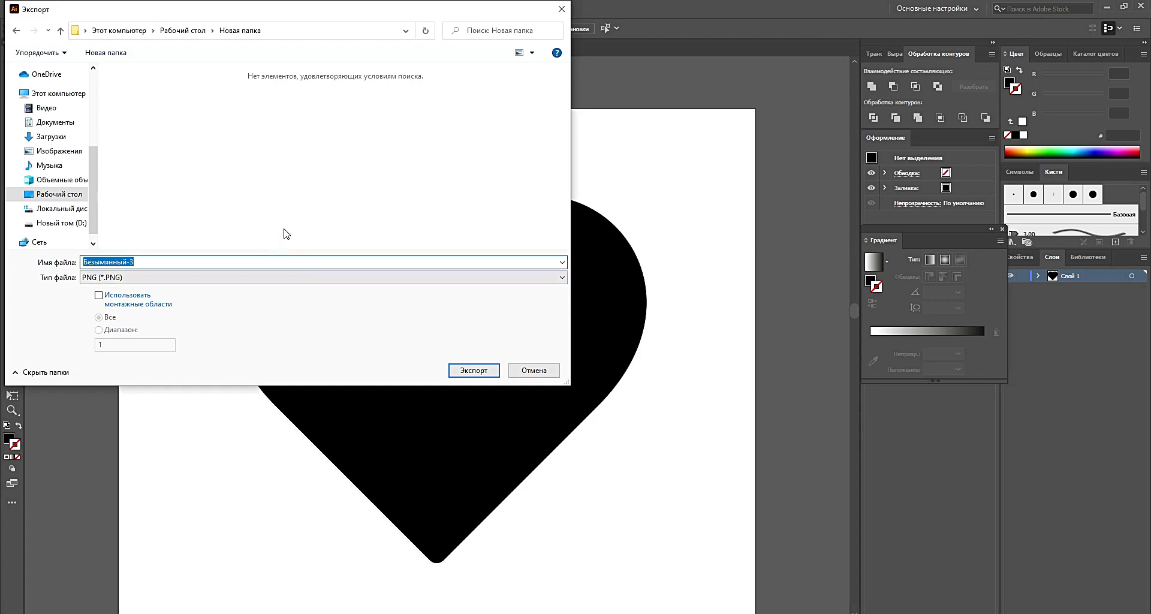
key(BackSpace)
text(Силуэт сердце)
click(470, 372)
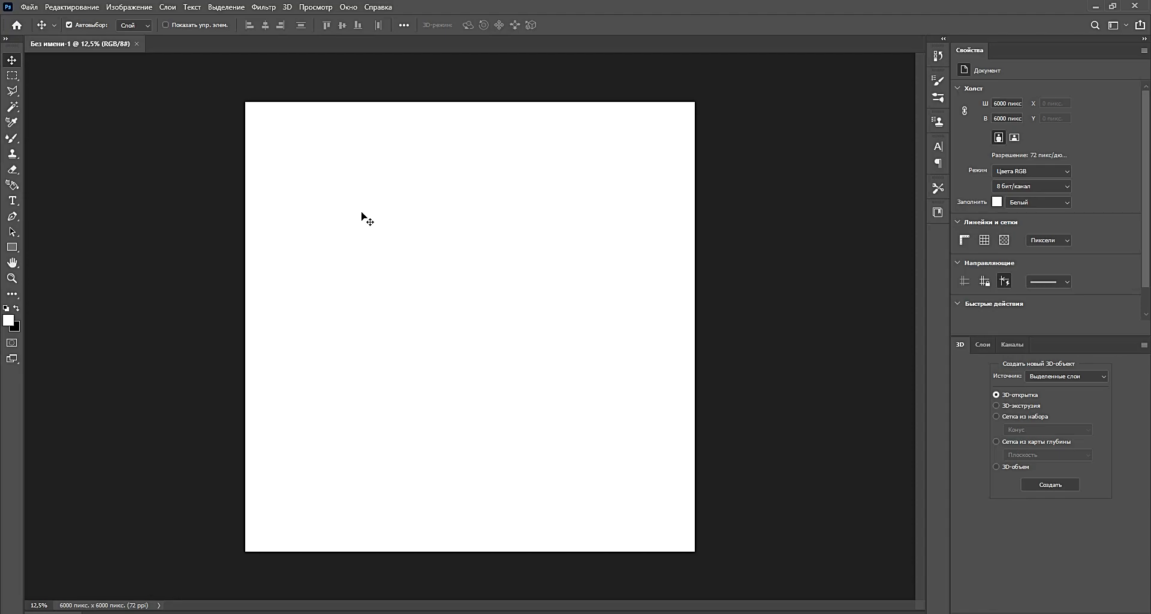
- In Photoshop, open "Силуэт сердце.png" and leave its colors unmanaged
right_click(195, 45)
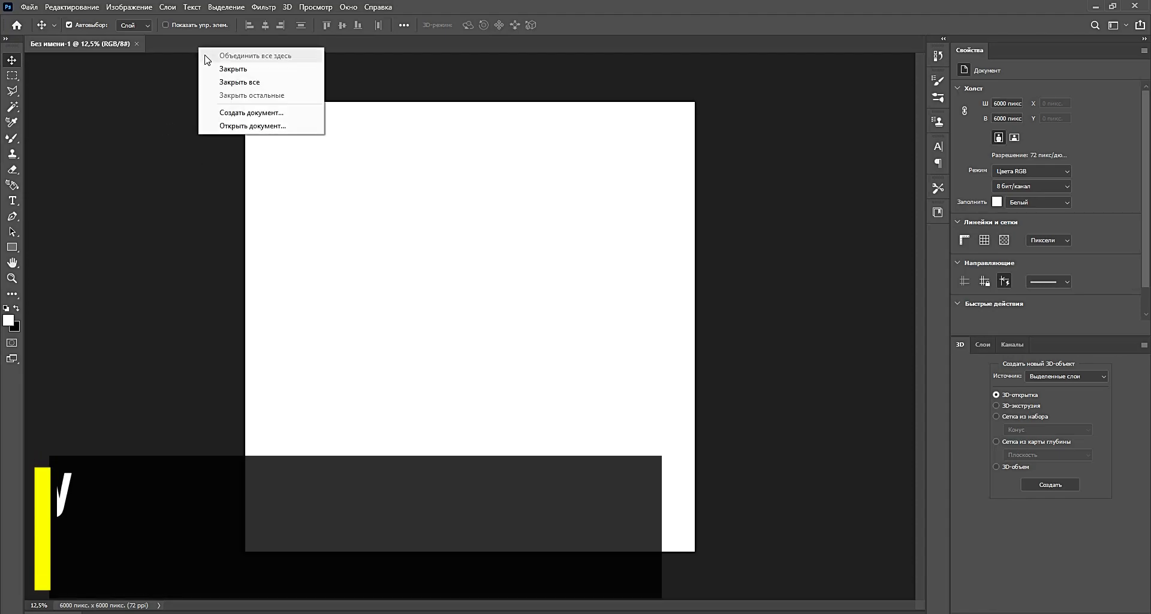
click(247, 126)
click(409, 223)
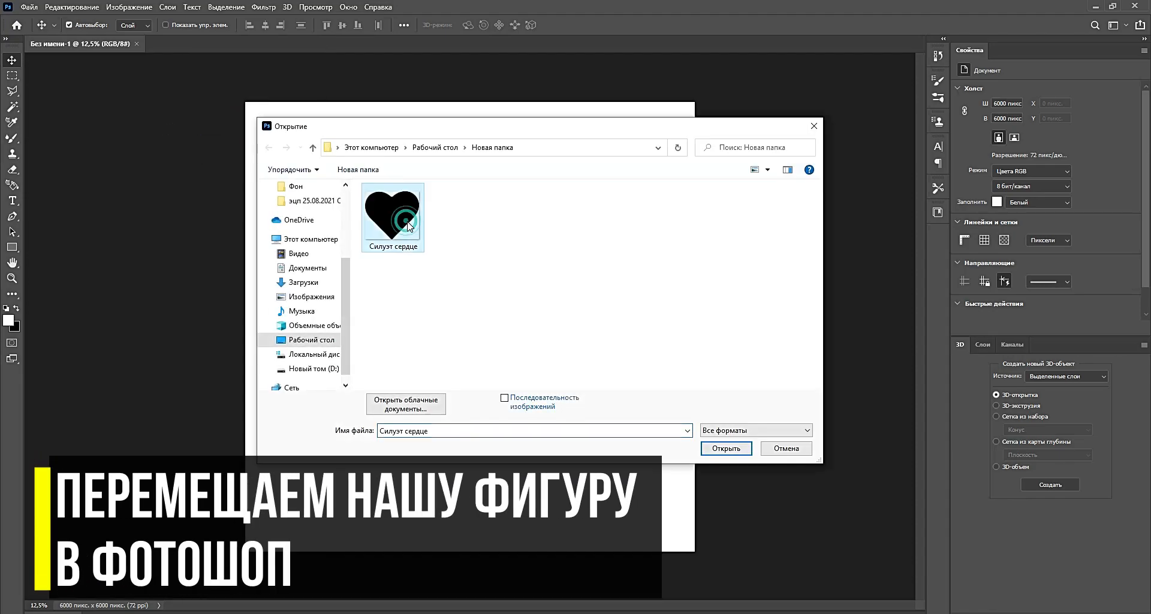
click(722, 447)
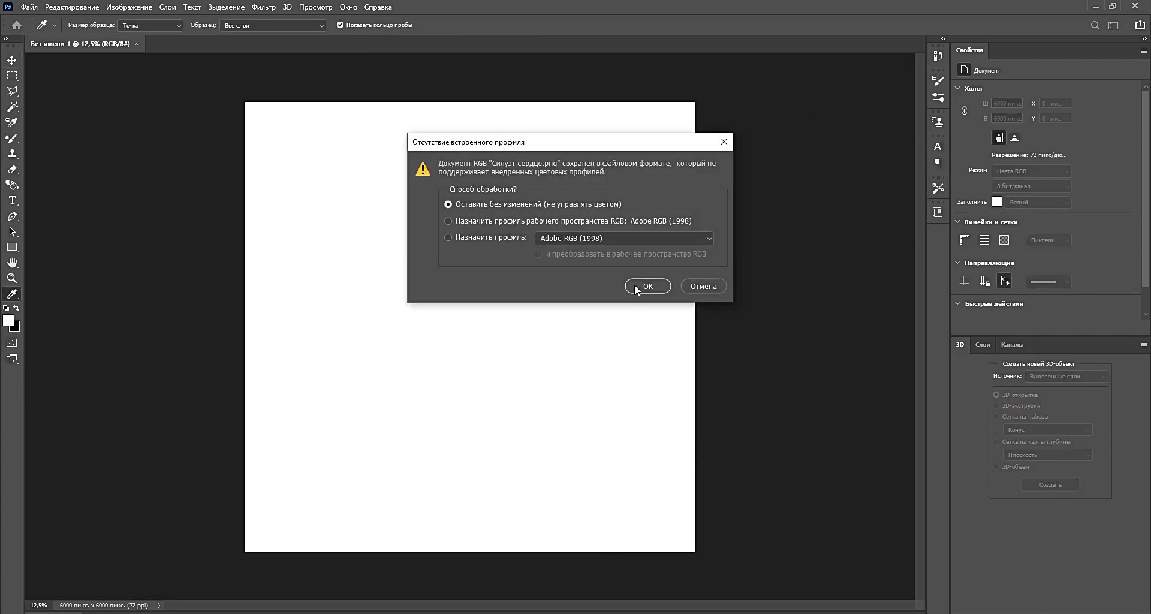
click(648, 286)
- Move the heart layer into the blank 6000 px document and position it near the canvas center
key(v)
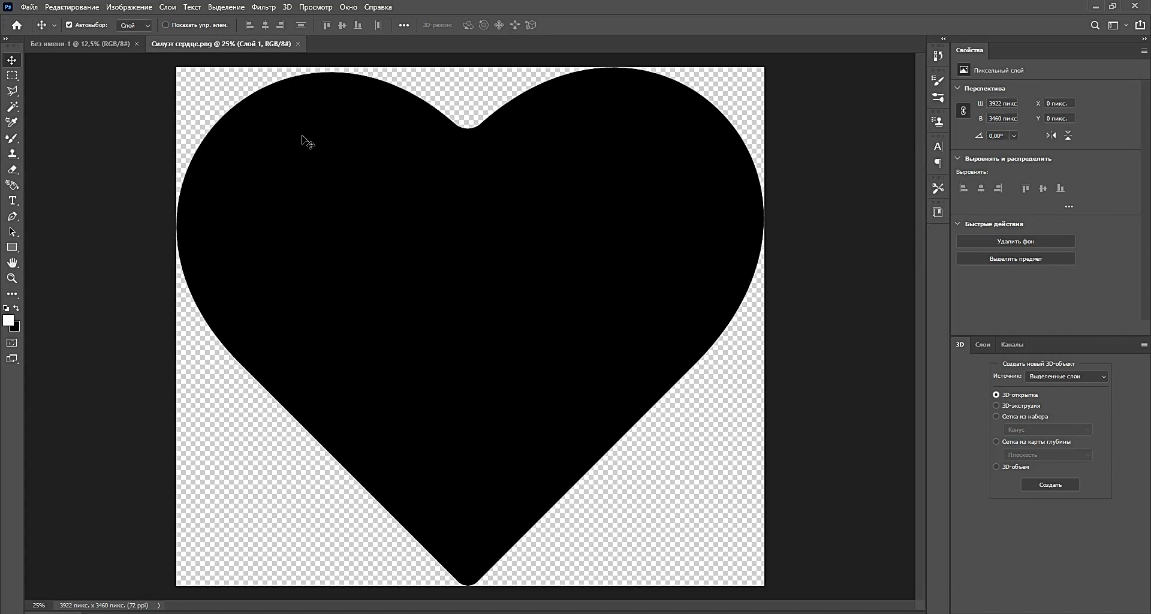
drag(301, 134, 102, 55)
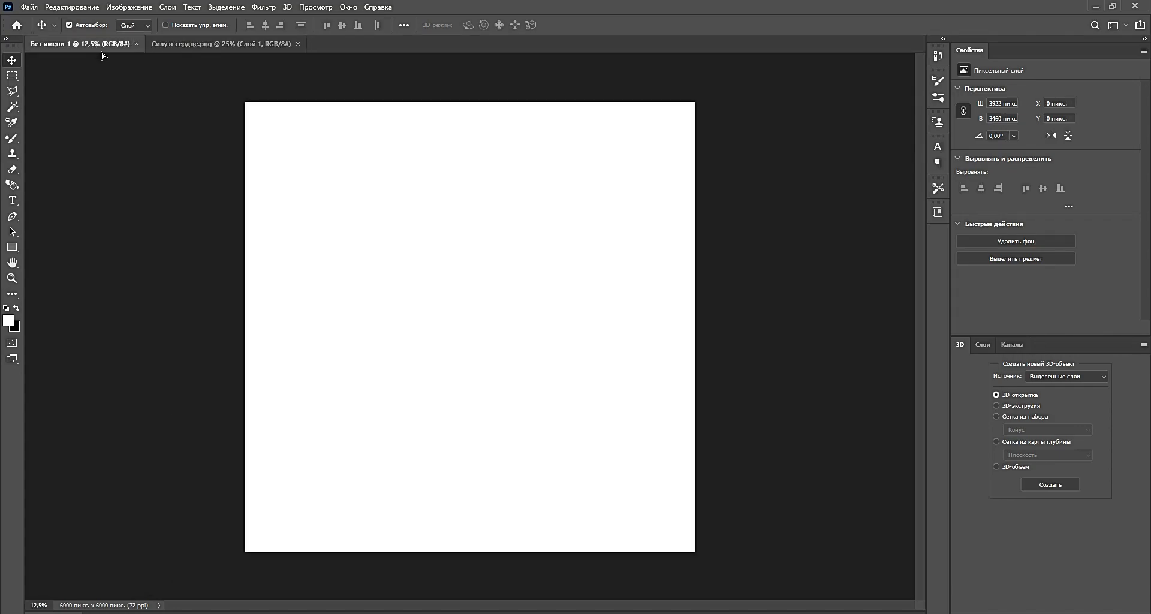
drag(434, 300, 480, 324)
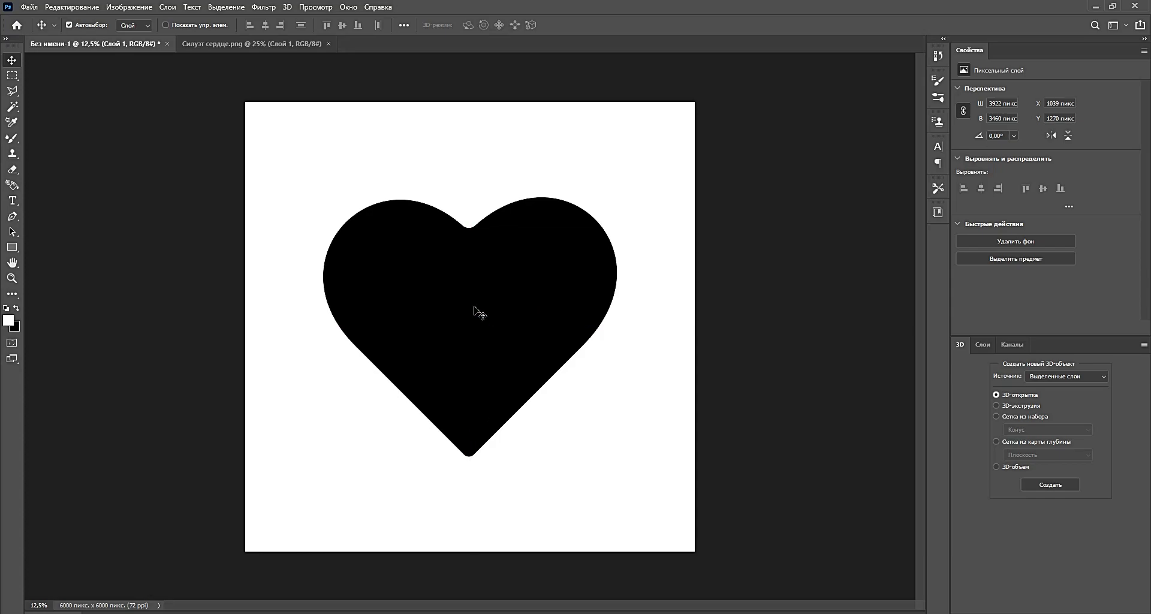
- Create a new 3D extrusion from the heart layer, using the embedded color profile
click(288, 9)
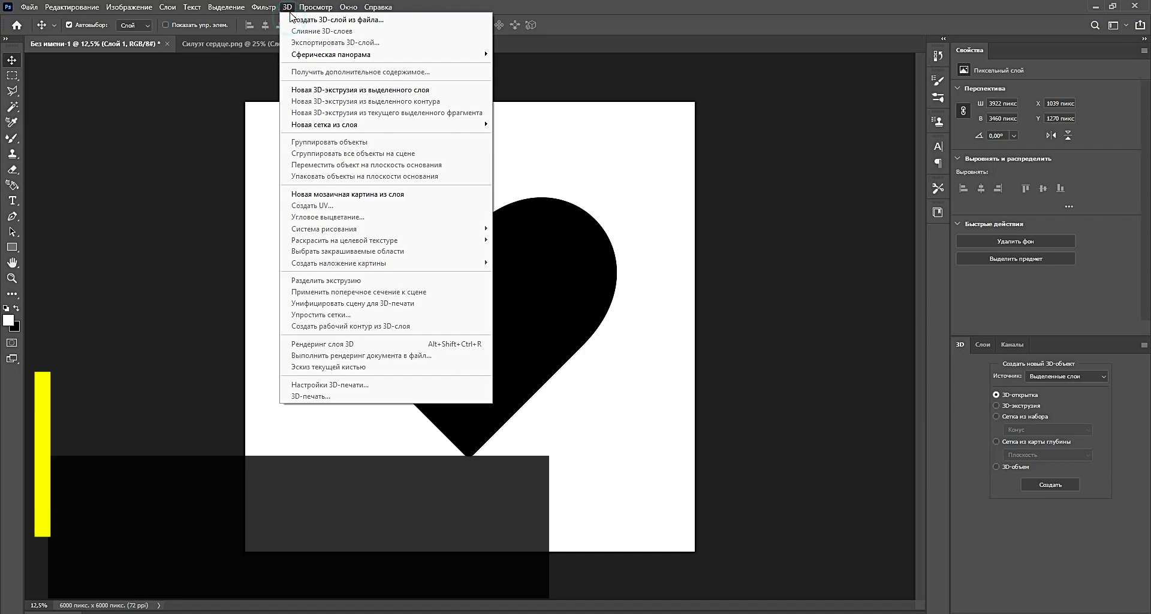
click(449, 95)
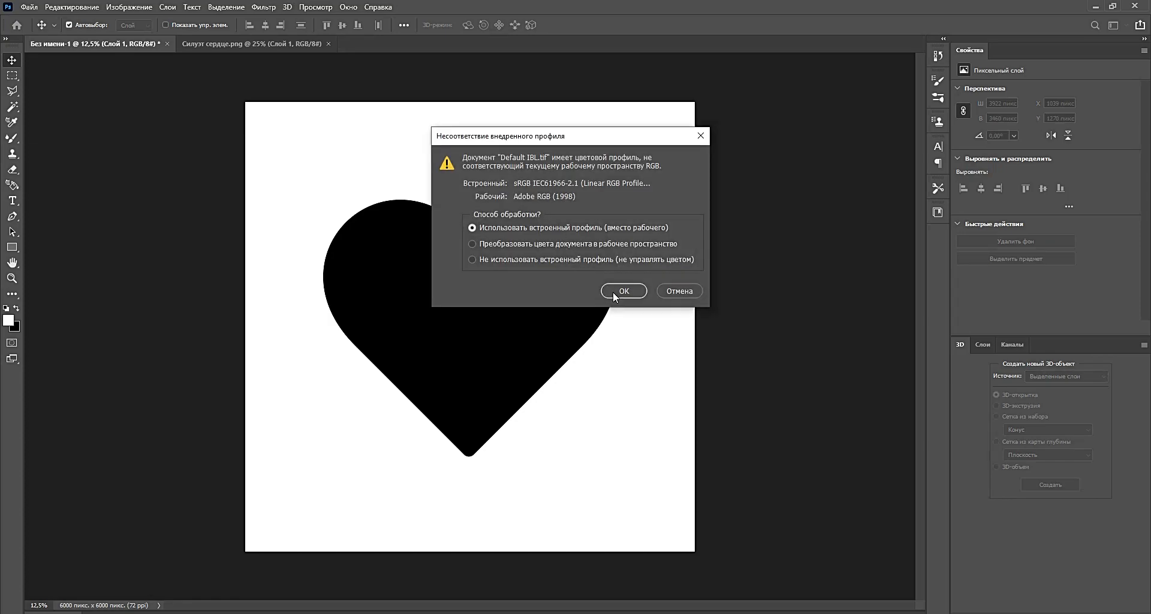
click(624, 291)
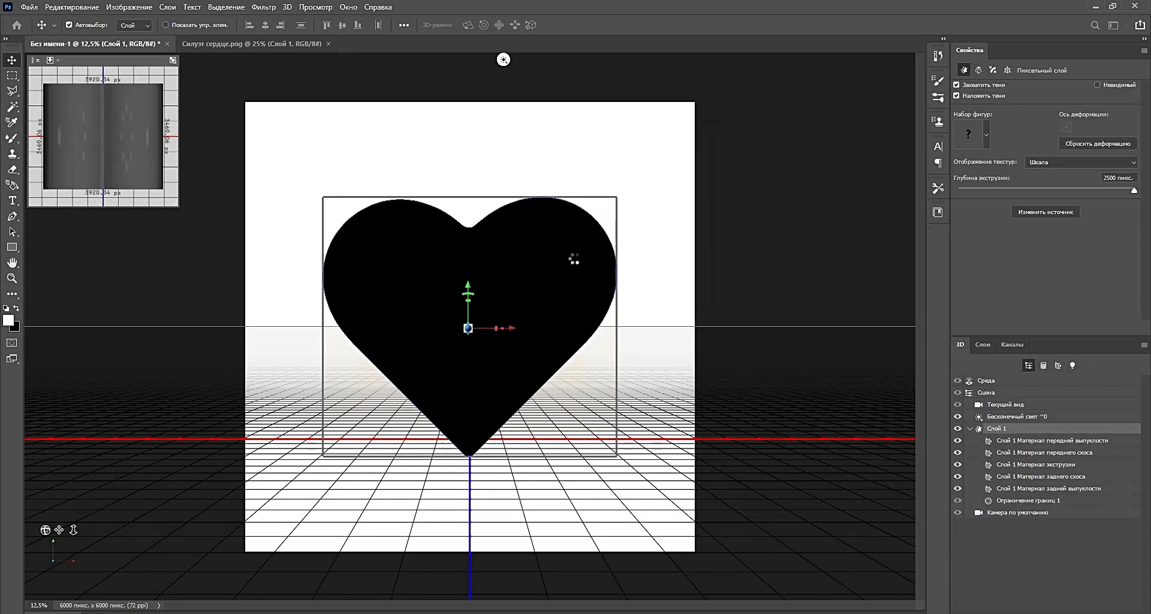
- Apply the pillow inflate shape preset to the extruded heart
drag(642, 262, 570, 274)
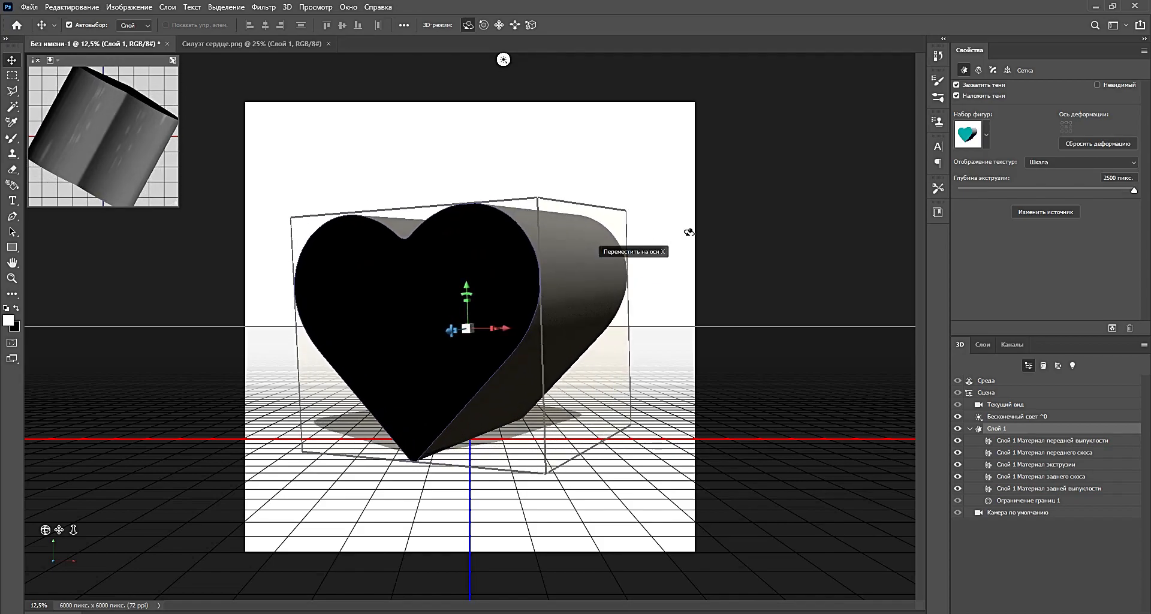
click(987, 137)
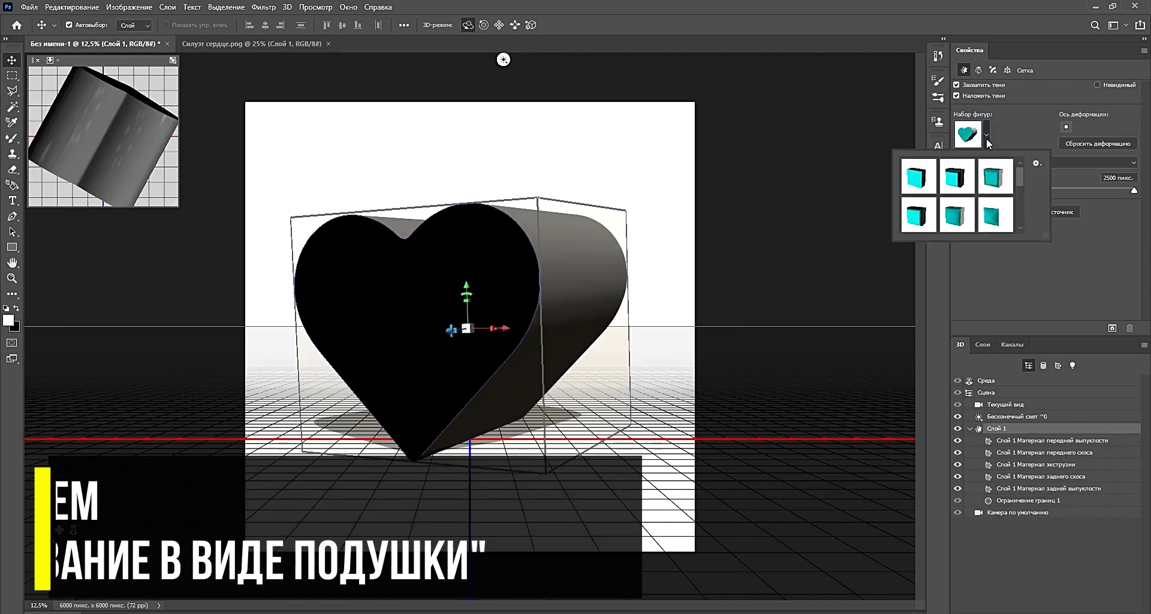
click(995, 219)
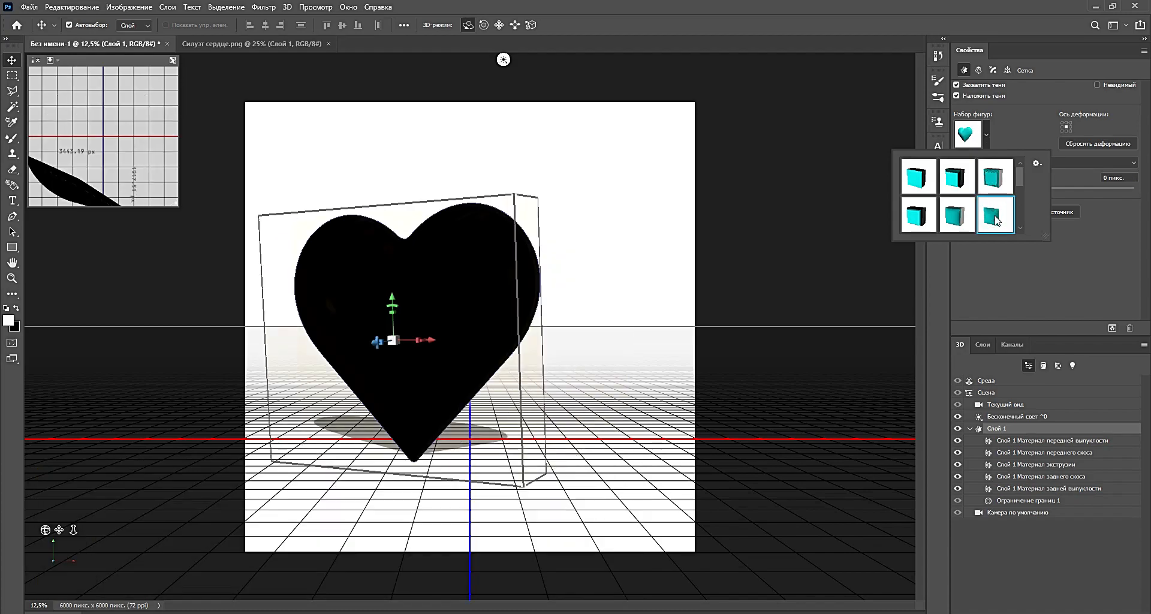
click(988, 138)
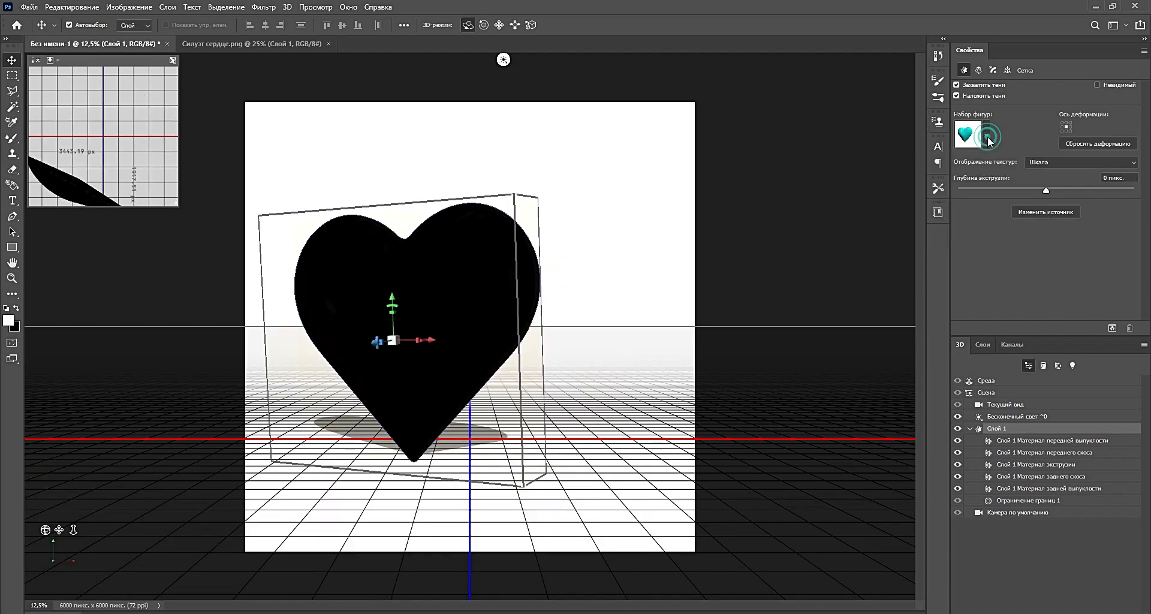
- Set the bevel angle of the heart's front and back caps to 0°
click(993, 71)
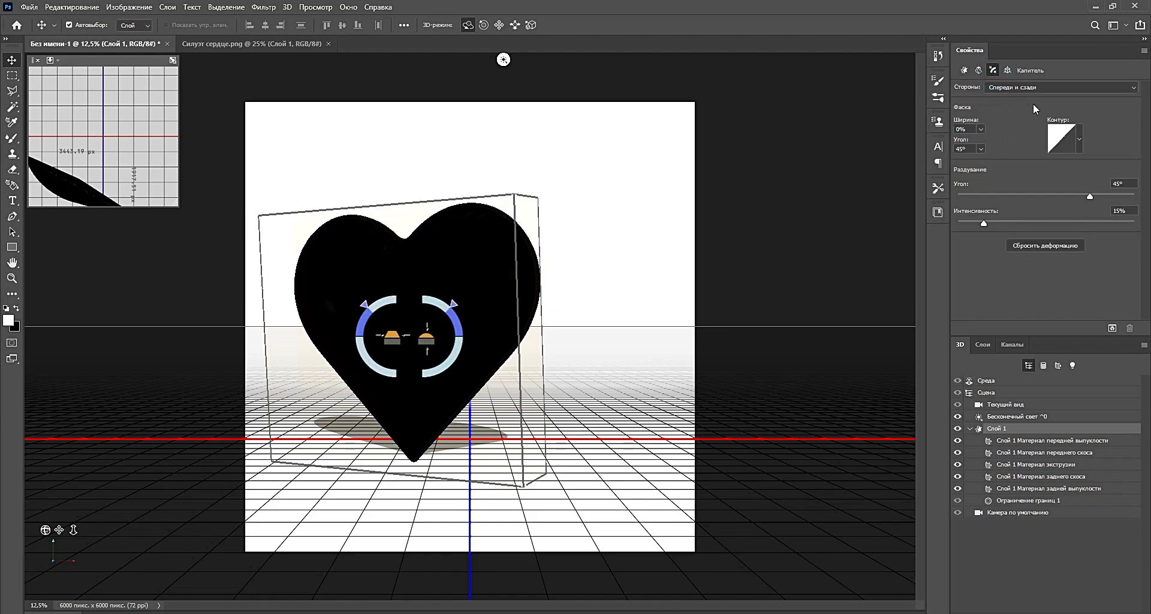
drag(632, 251, 601, 245)
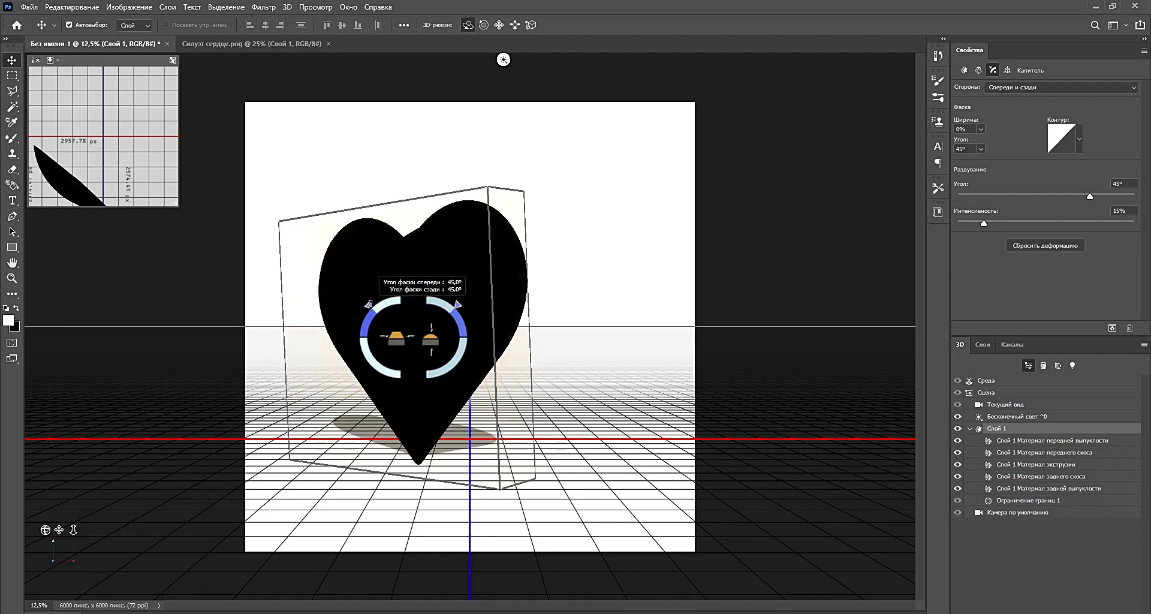
drag(369, 305, 356, 339)
drag(548, 290, 485, 294)
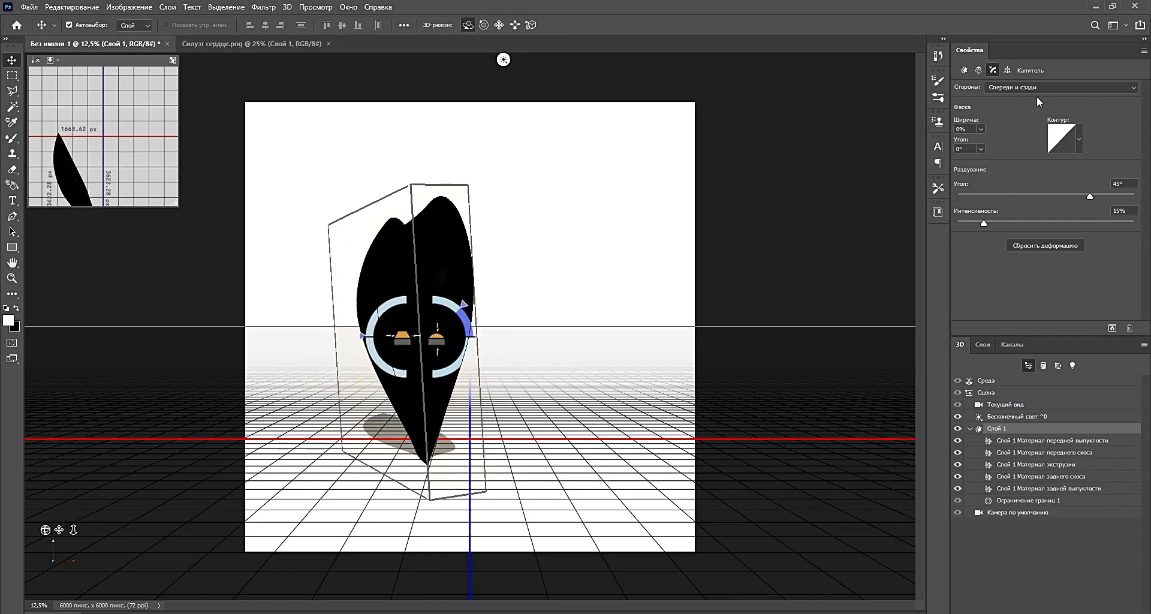
- Switch the cap editing to the back side only and raise its inflate strength to about 20%
click(1053, 90)
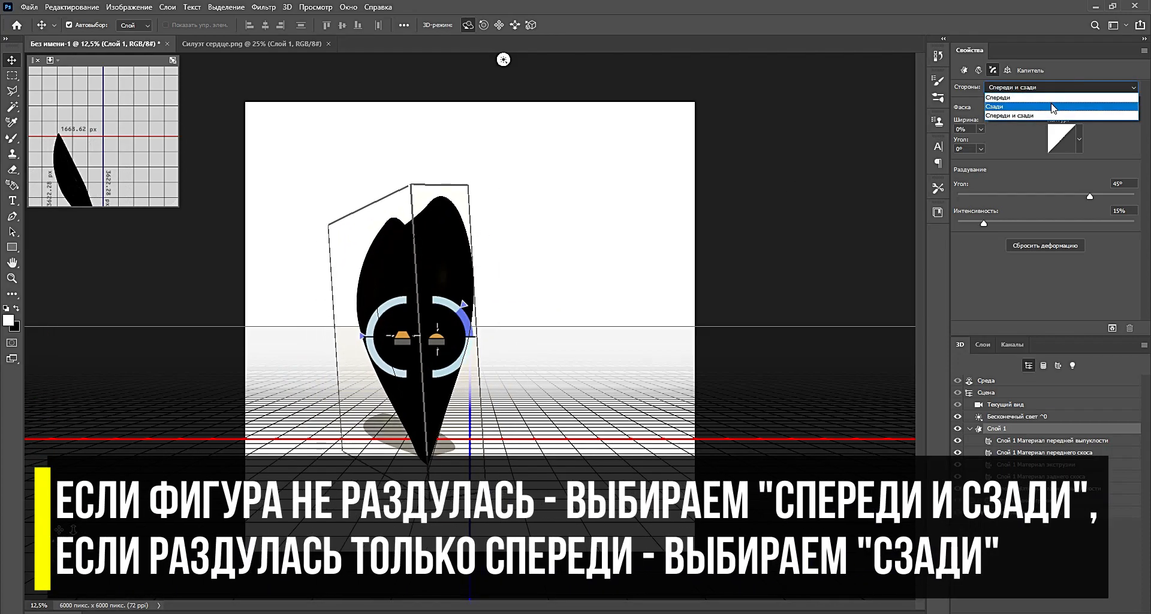
click(1052, 107)
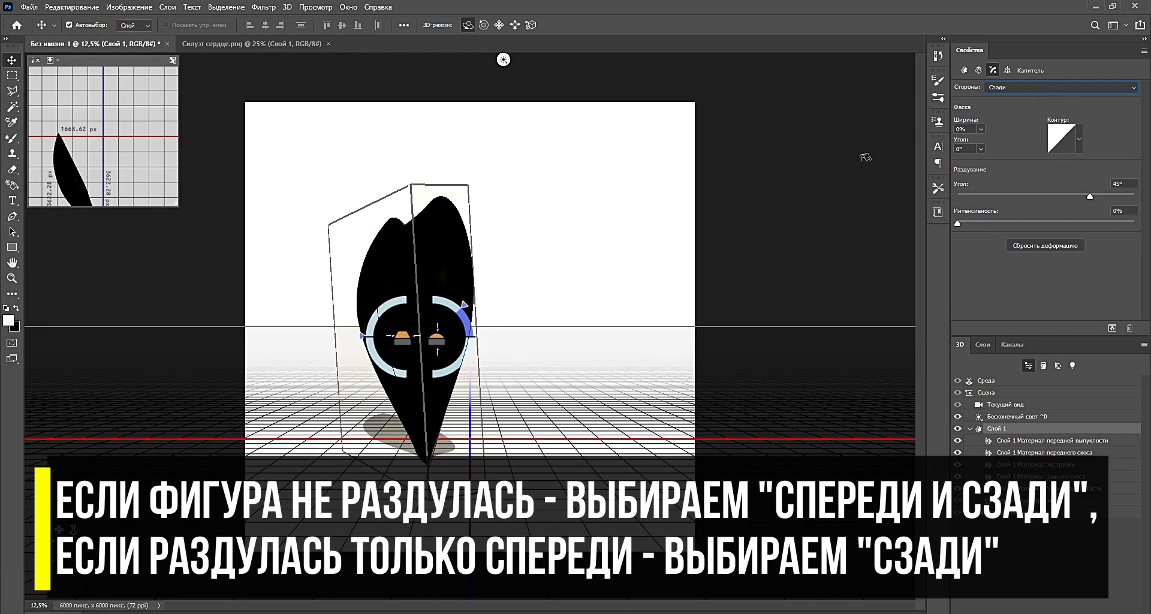
drag(447, 335, 468, 312)
drag(563, 279, 519, 281)
drag(446, 331, 468, 309)
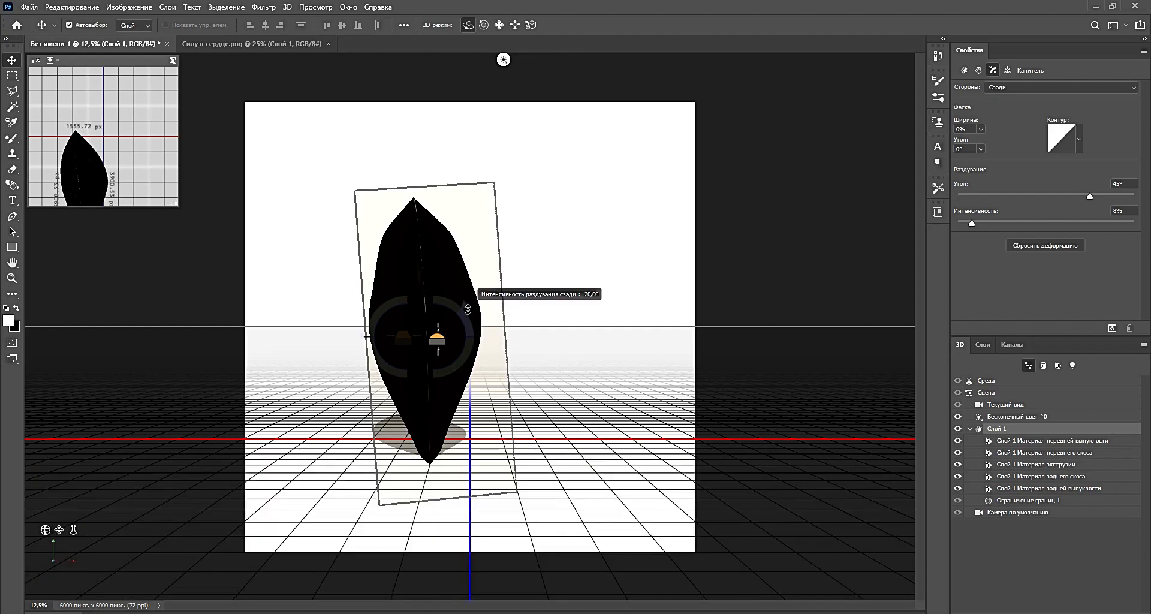
- Export the 3D heart layer in Wavefront|OBJ format under the file name Силуэтсердца in the Новая папка folder
drag(575, 262, 798, 247)
mouse_move(660, 269)
mouse_down()
mouse_move(817, 244)
mouse_move(675, 276)
mouse_up()
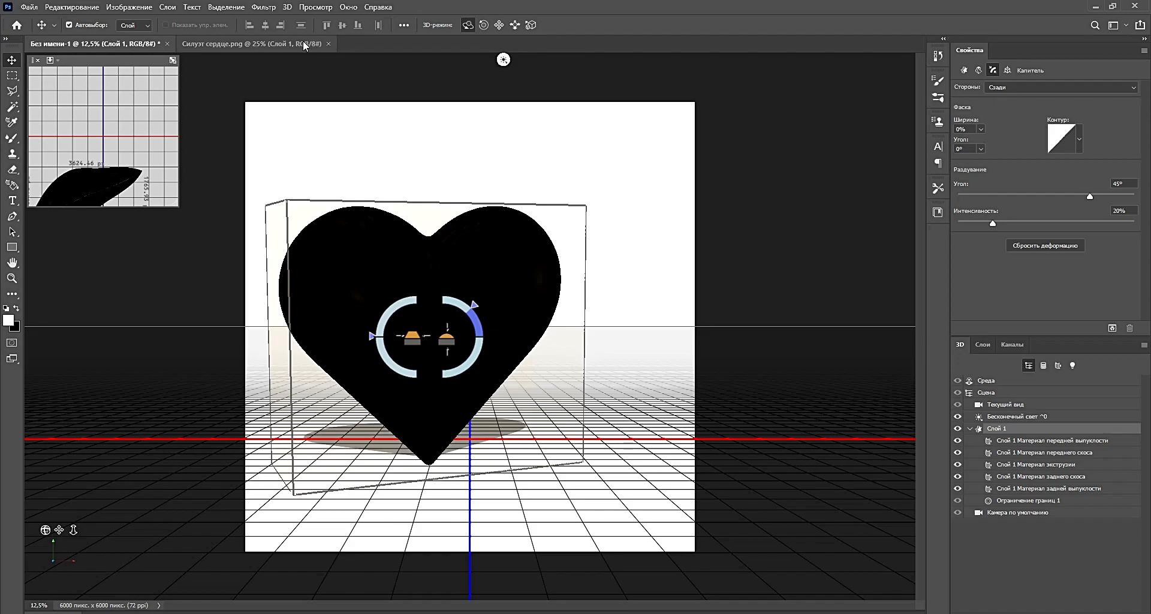
click(288, 7)
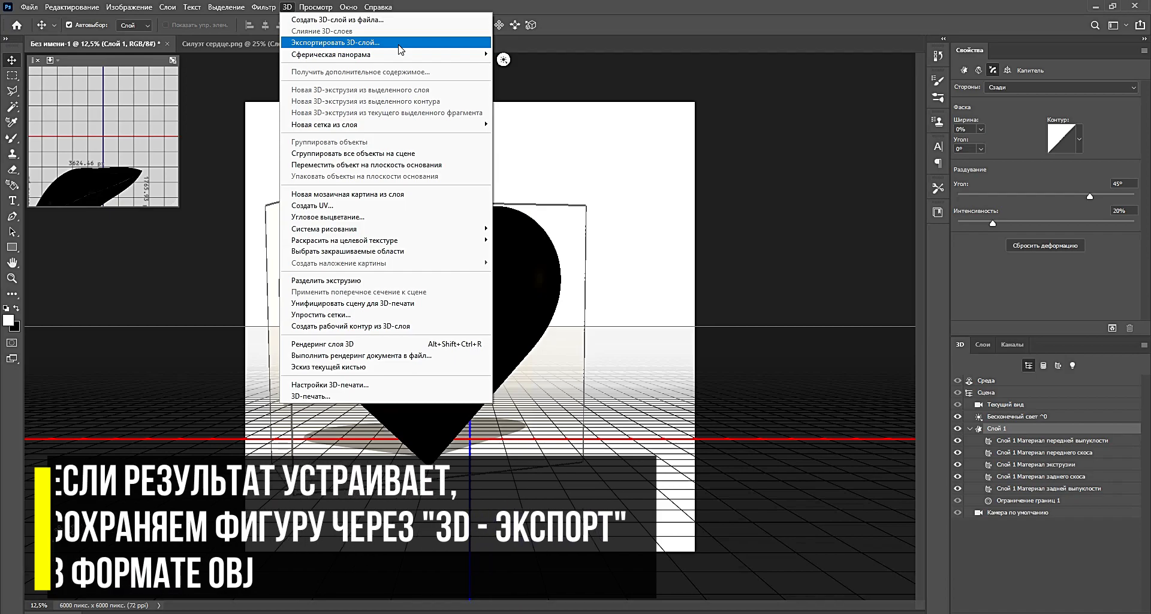
click(336, 43)
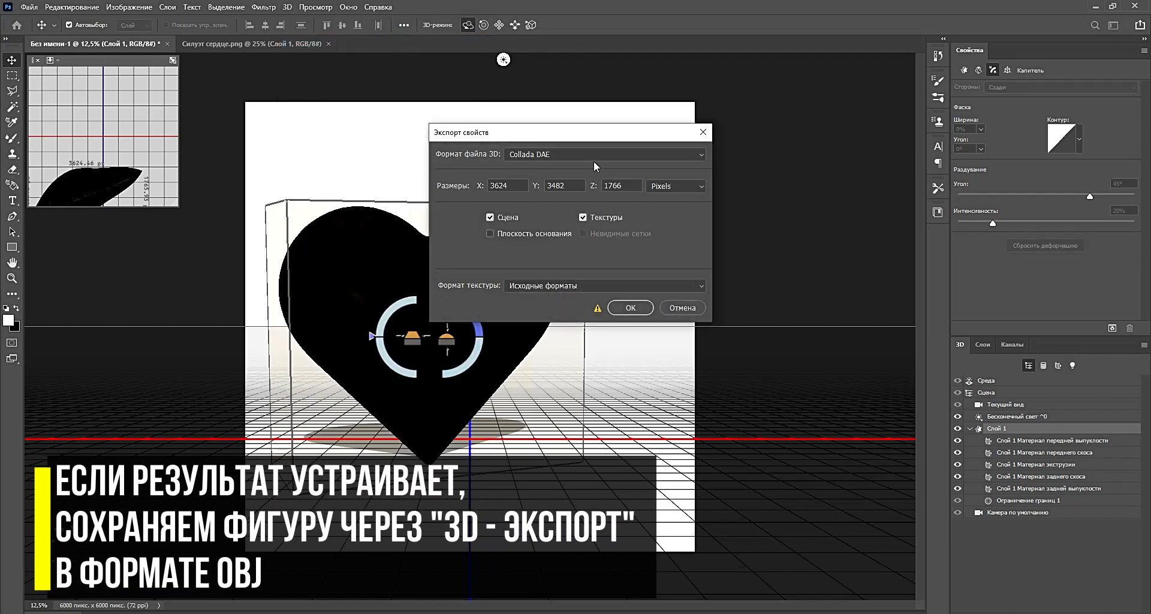
click(595, 157)
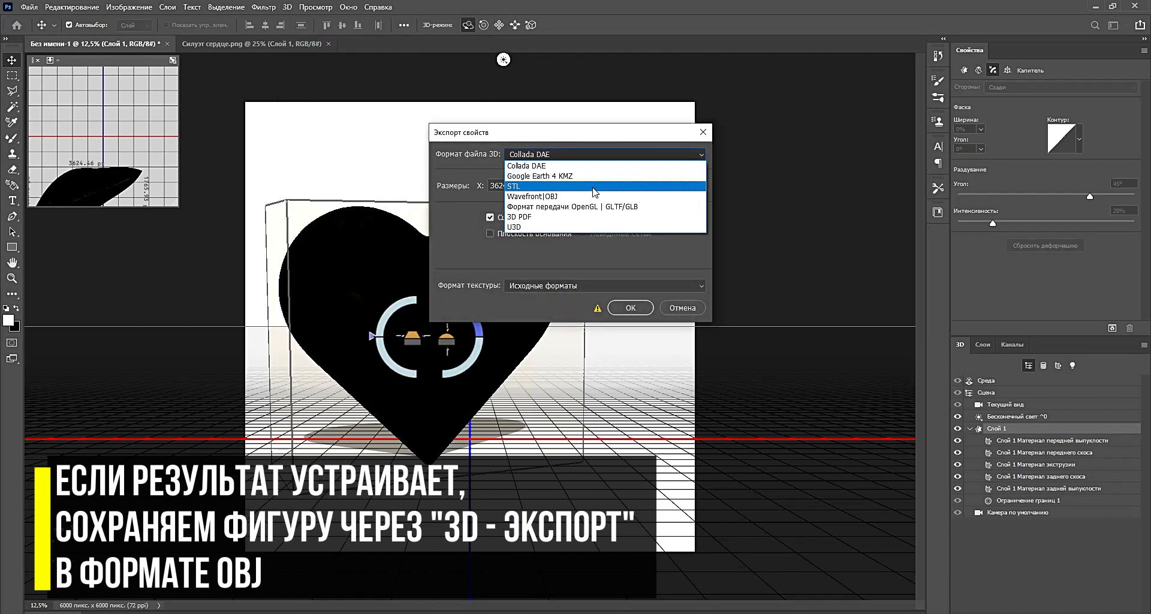
click(594, 197)
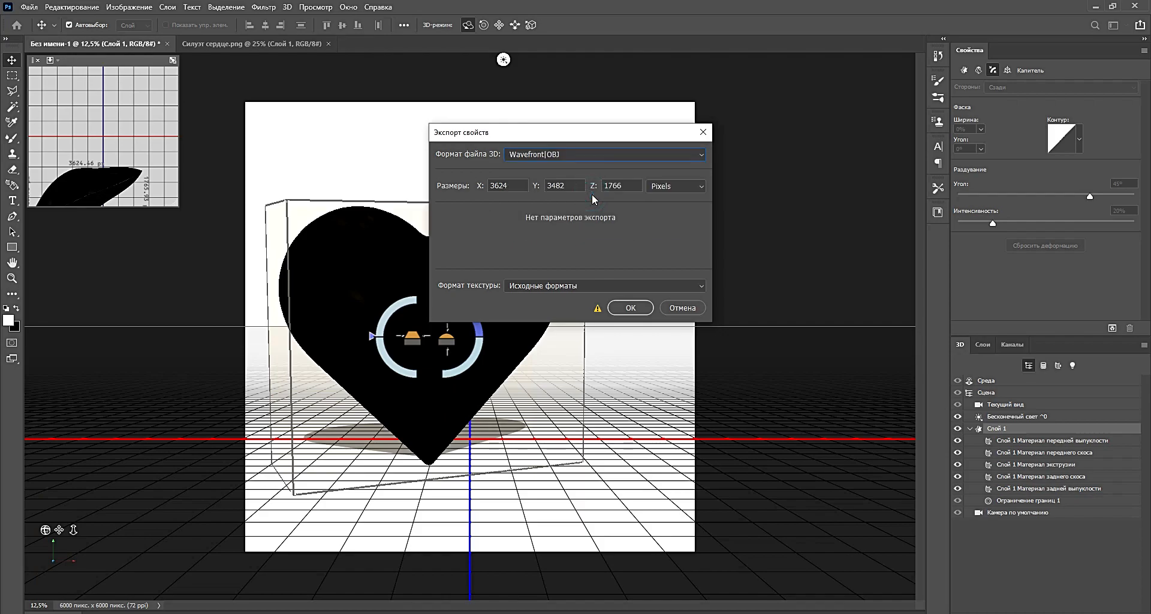
click(629, 307)
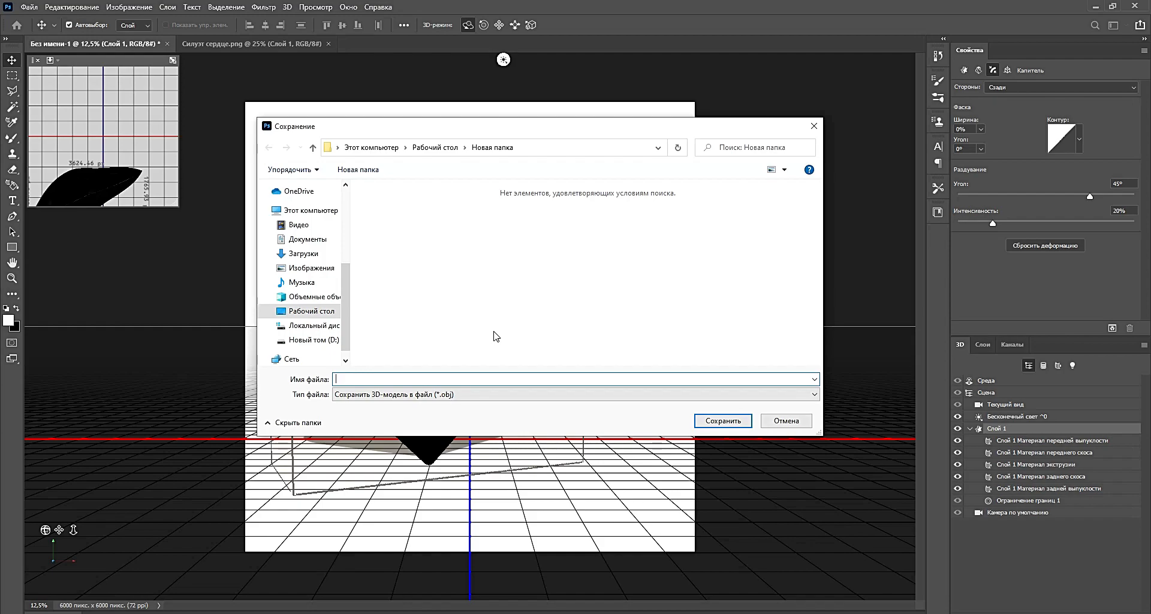
text(Силу)
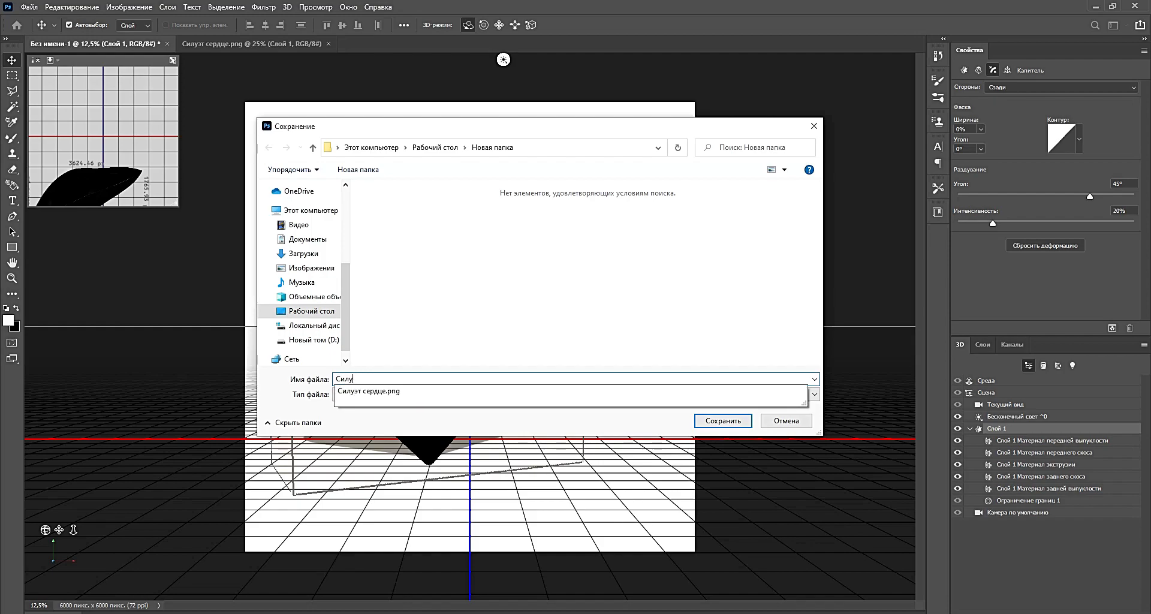
text(этсердца)
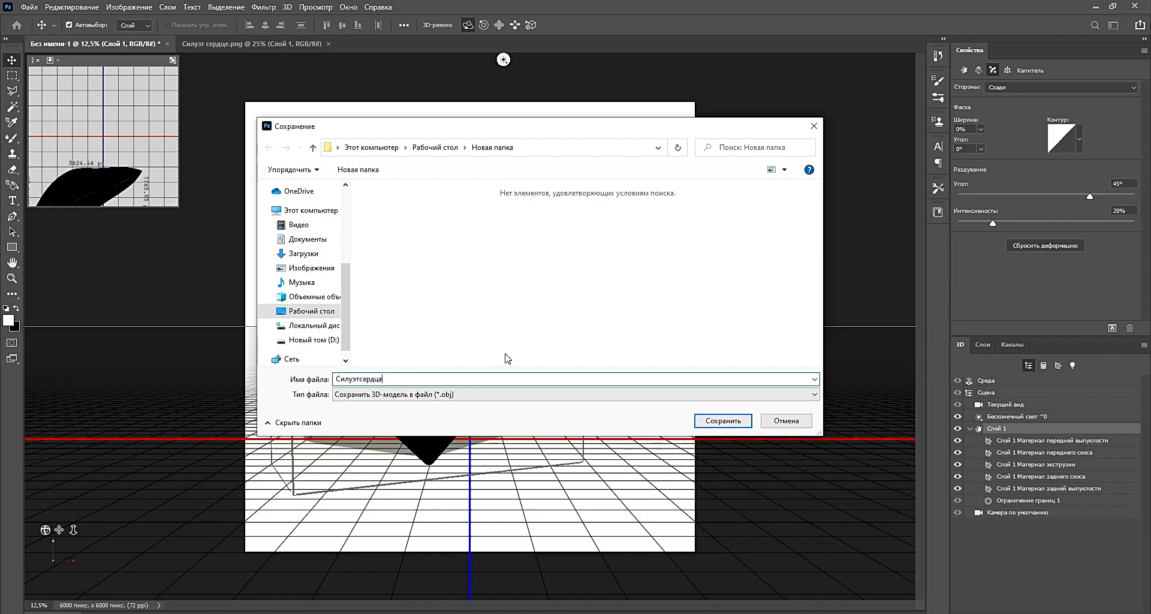
click(722, 421)
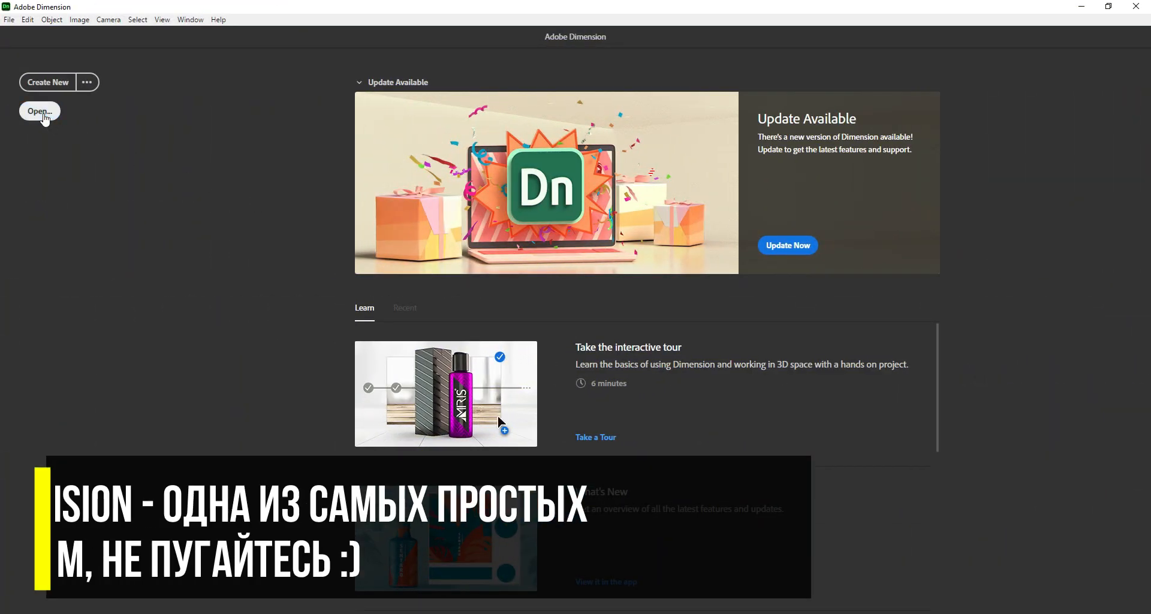
- Switch to Adobe Dimension and open the Силуэтсердца model from the Новая папка folder
click(40, 111)
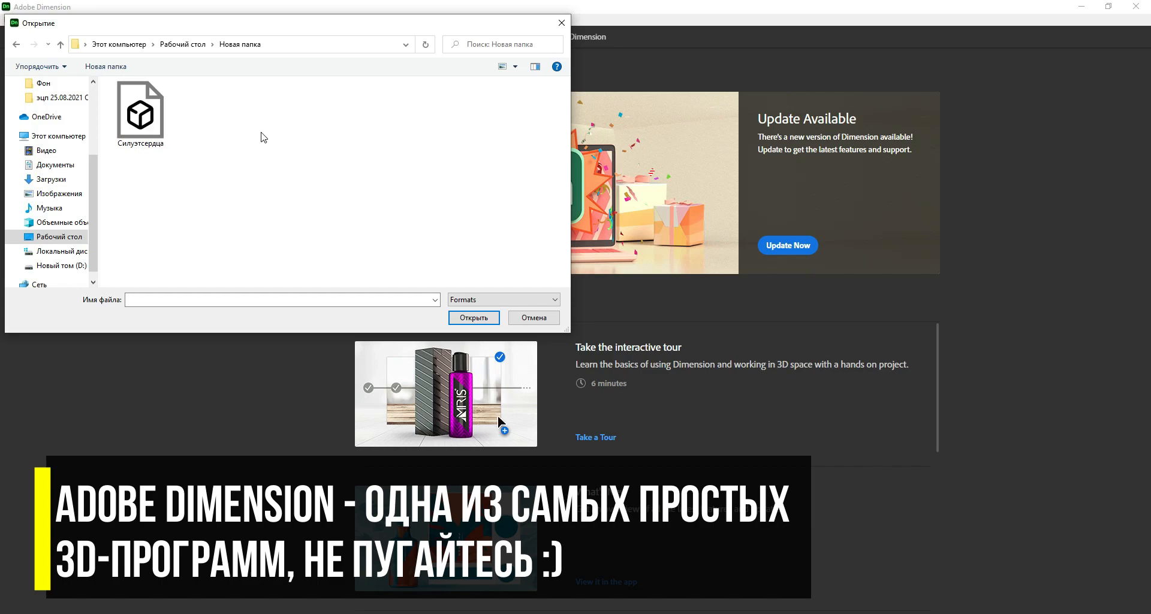
click(140, 114)
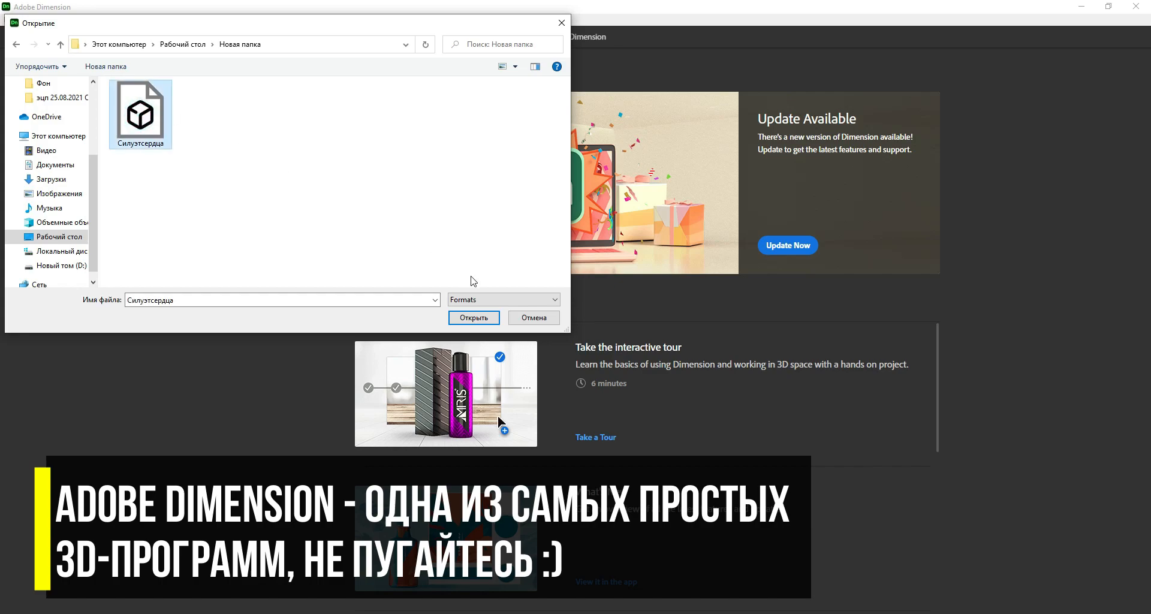
click(482, 319)
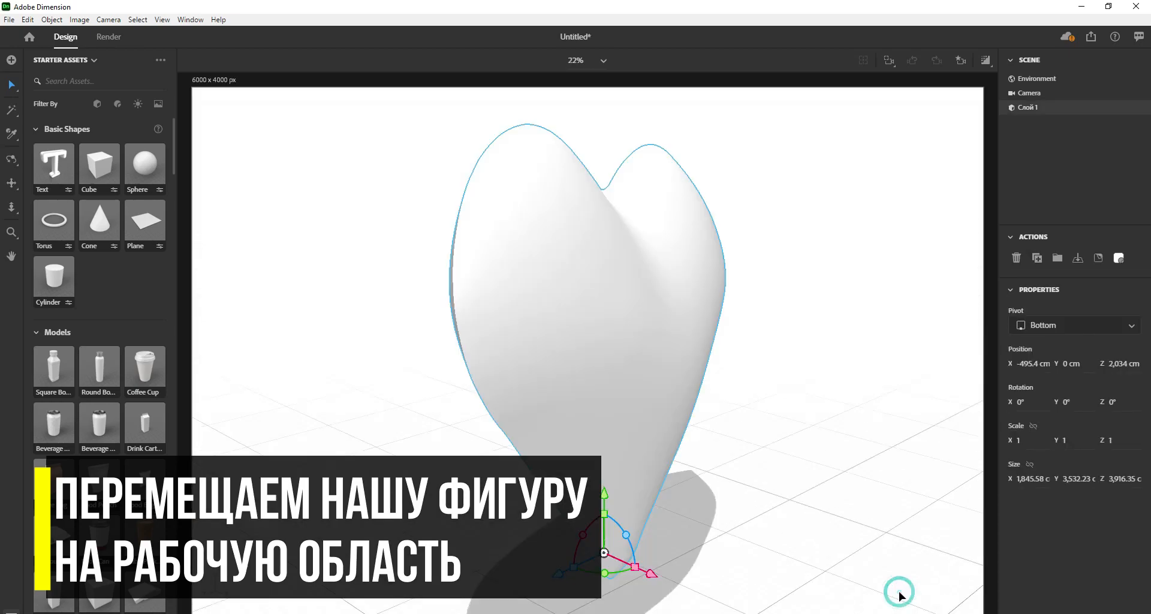
- Turn the camera to a near-frontal view of the whole heart and rotate the heart about 6° around X
middle_drag(750, 392, 640, 329)
scroll(767, 478, down, 1)
right_drag(762, 466, 775, 450)
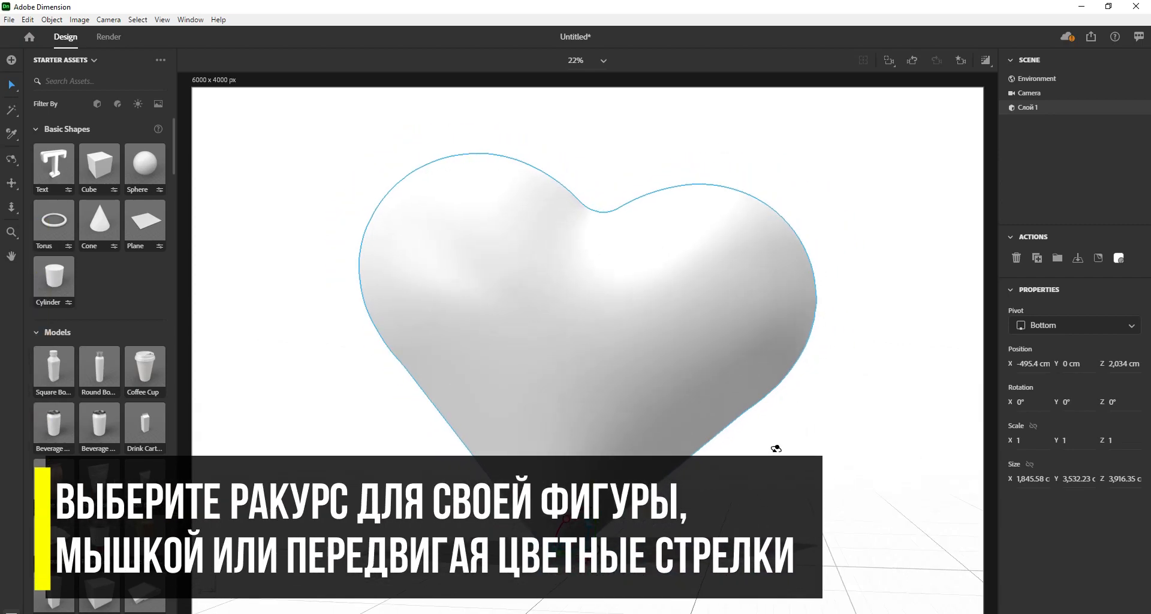
middle_drag(761, 444, 743, 450)
drag(548, 527, 545, 522)
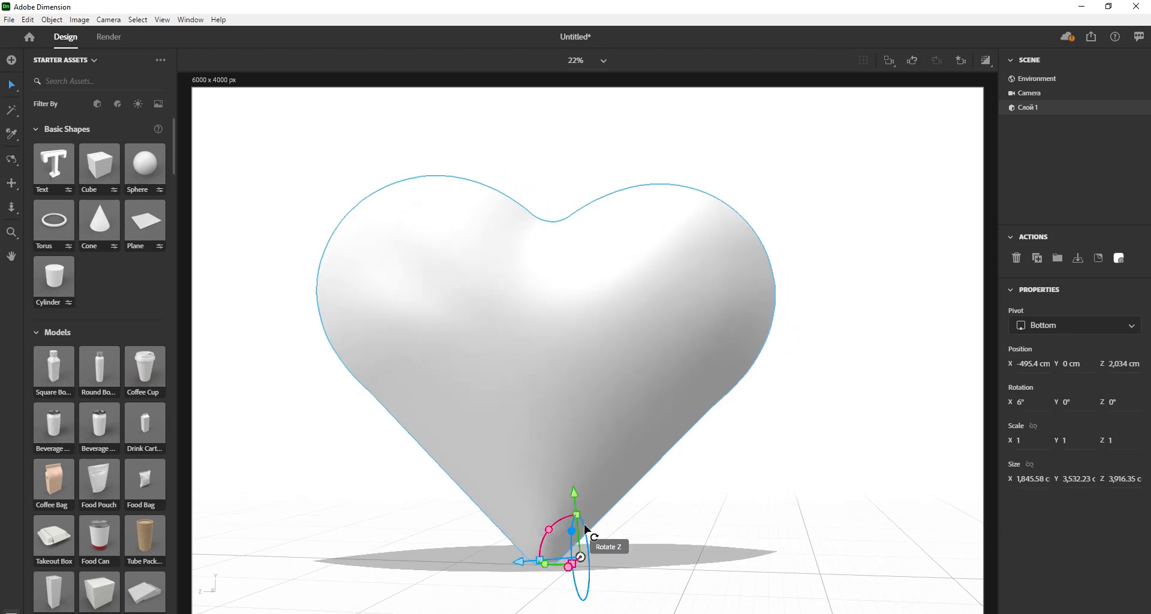
right_drag(610, 532, 587, 551)
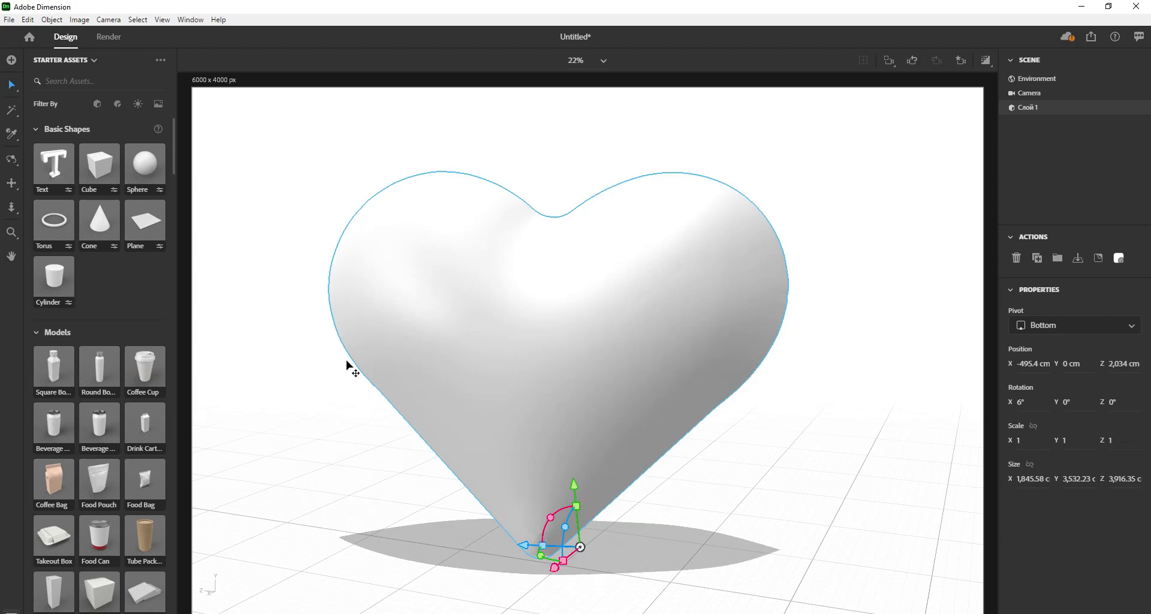
- Apply the Matte standard material to the heart with a salmon-pink base color and return to the scene list
click(115, 106)
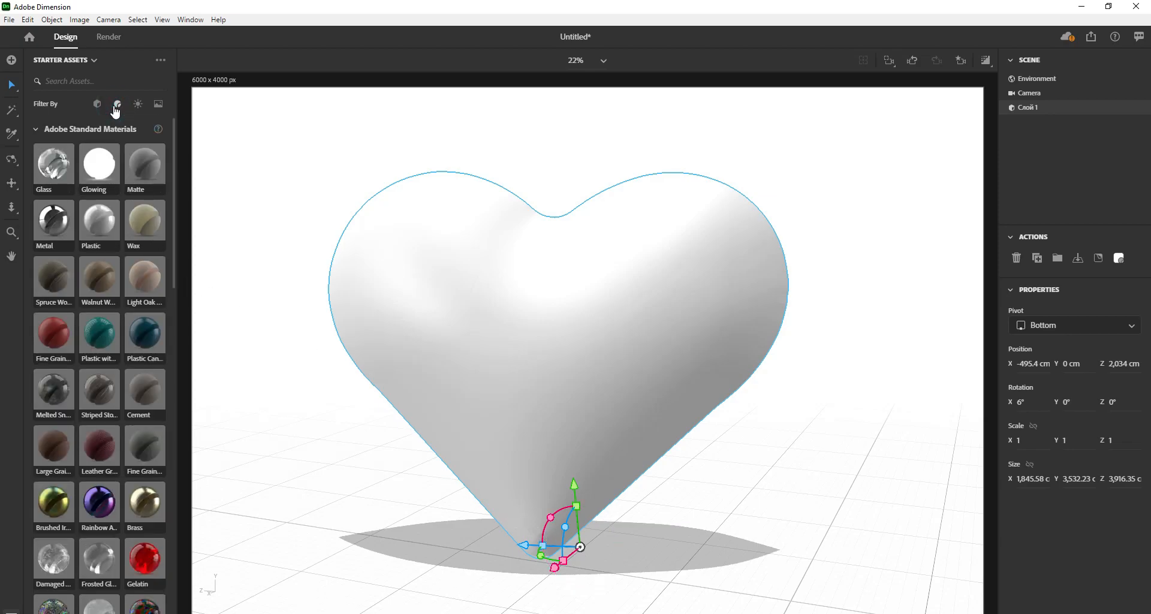
click(138, 168)
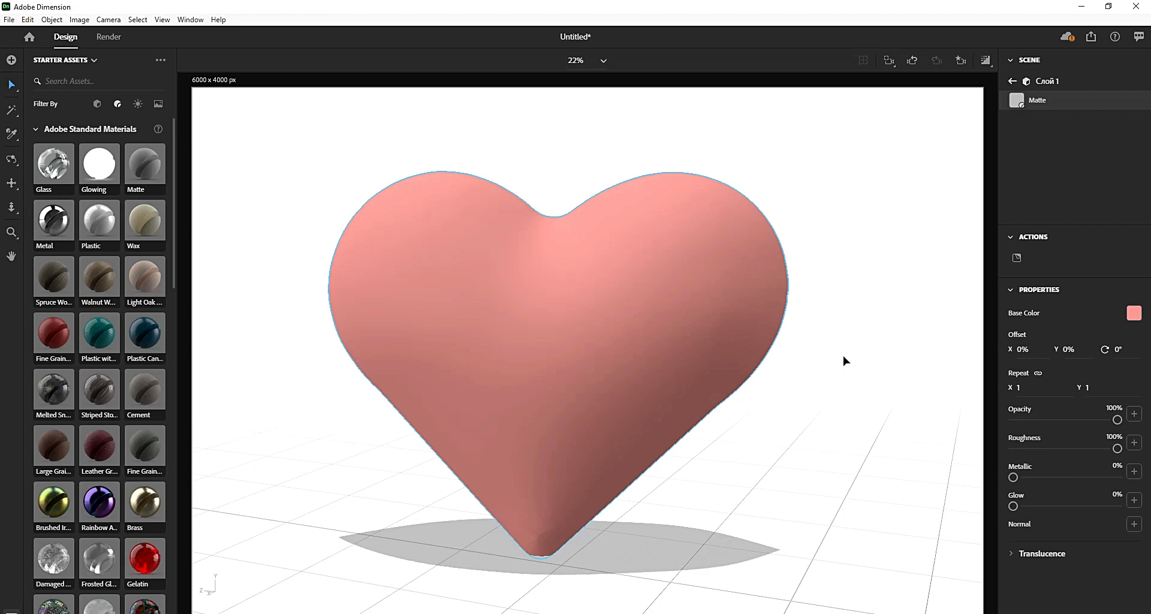
click(1012, 81)
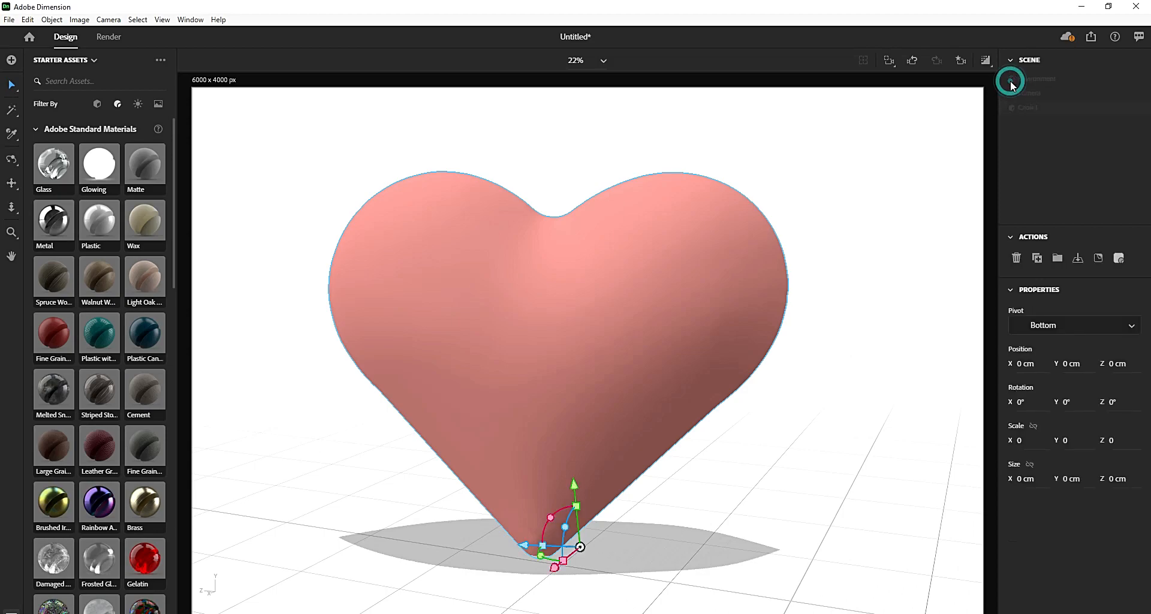
- Set the environment's background color to hex F6DAD9
click(1066, 83)
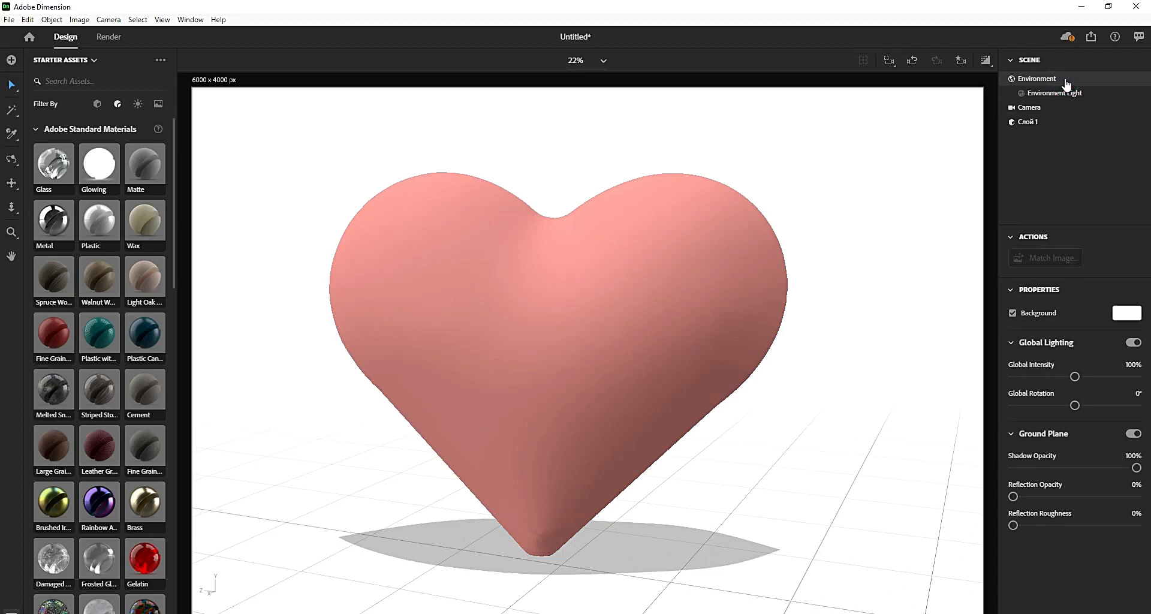
click(1119, 315)
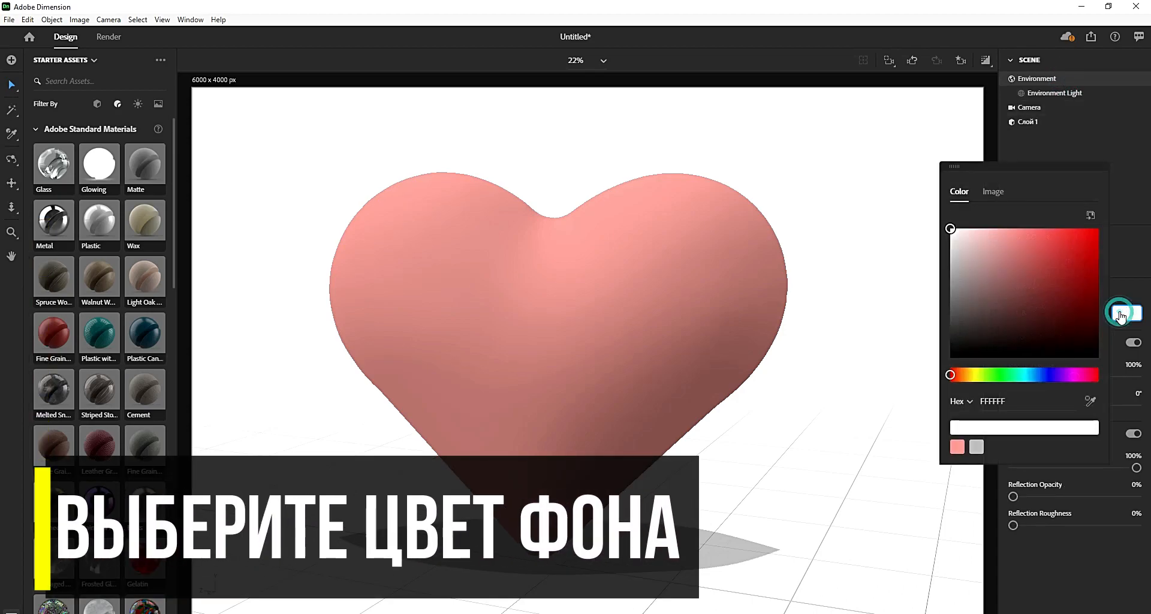
click(1010, 400)
key(BackSpace)
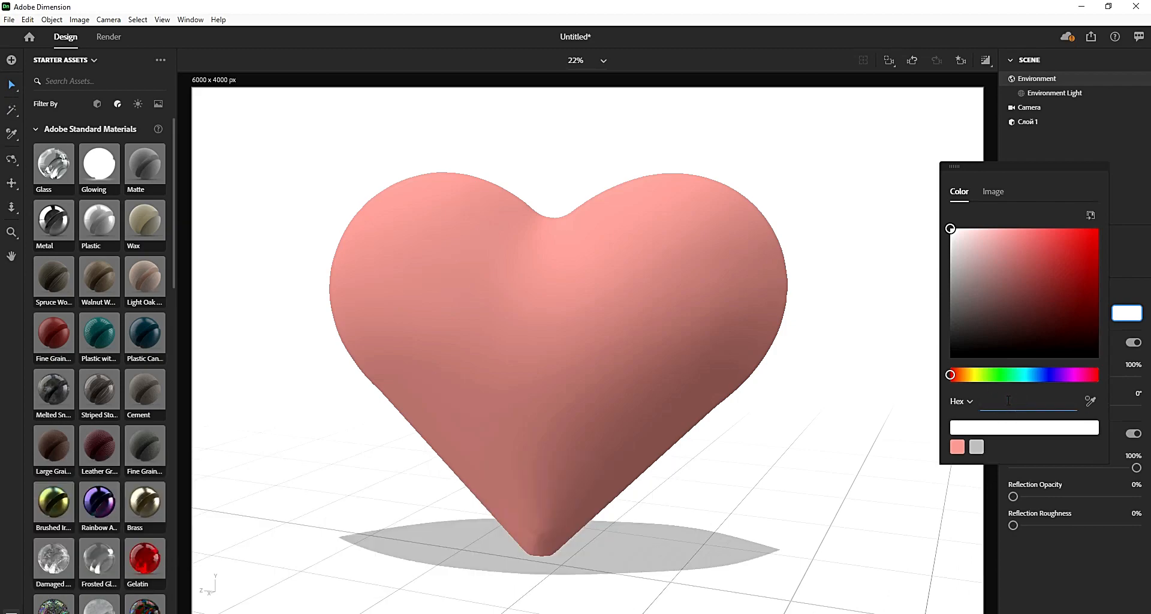
text(F6DAD9)
key(Return)
click(1132, 192)
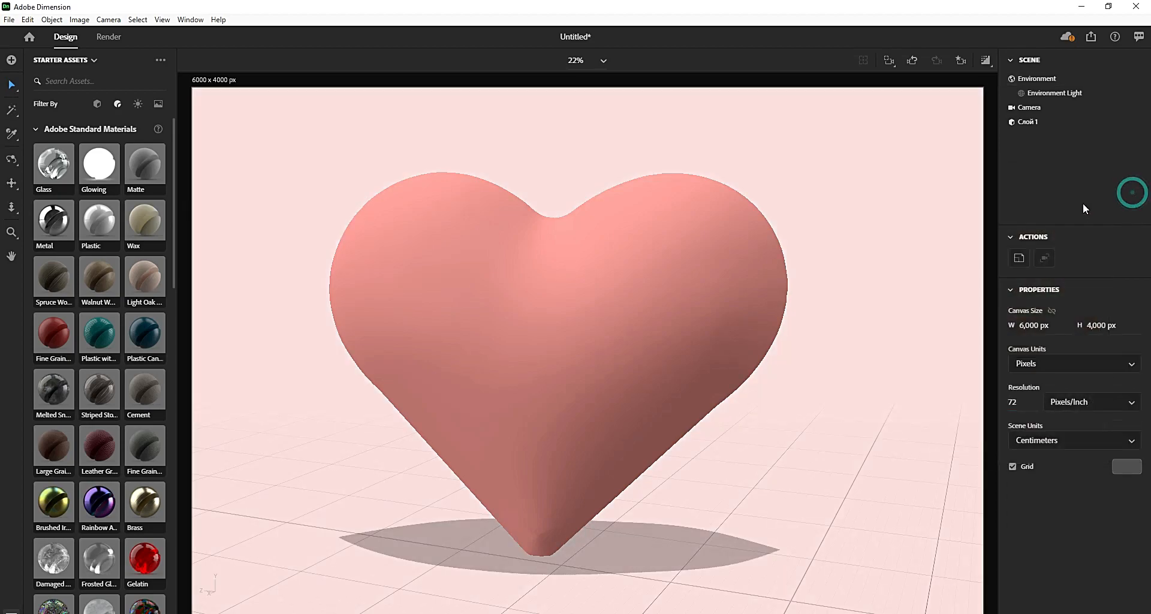
- Center the heart in the camera view and turn on the render preview
middle_drag(779, 423, 803, 432)
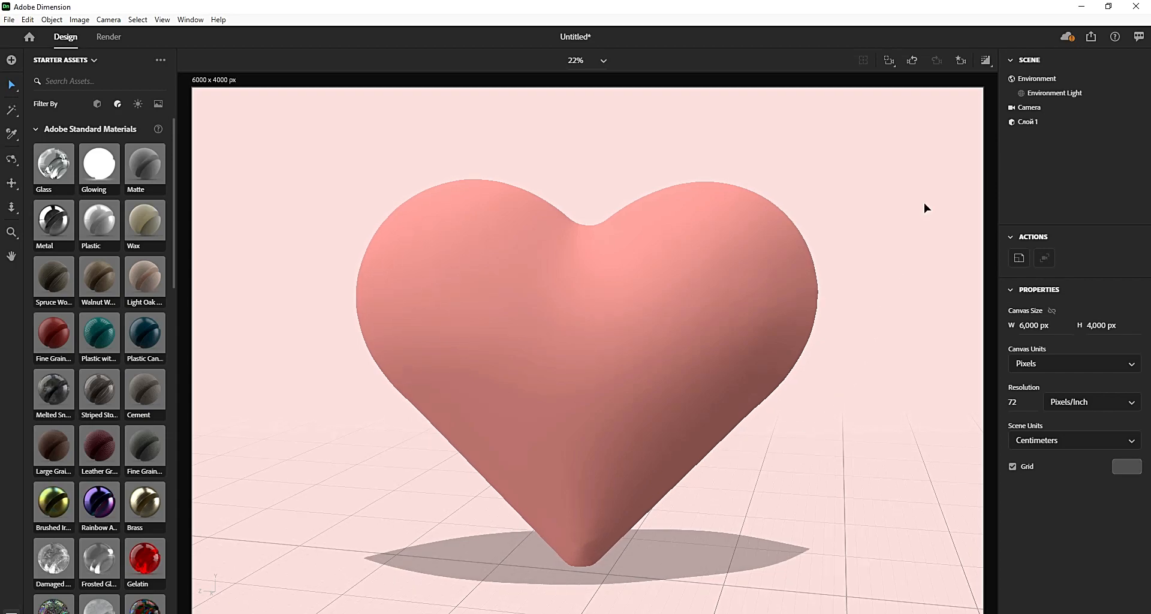
click(985, 61)
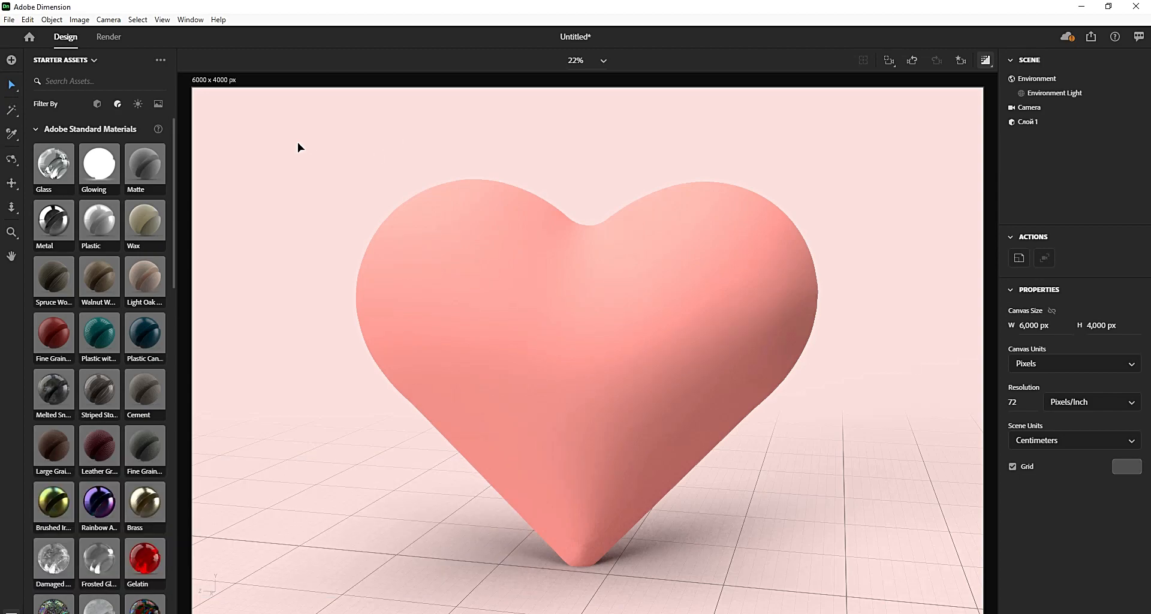
mouse_move(328, 204)
right_down()
mouse_move(426, 213)
mouse_move(540, 198)
mouse_move(532, 180)
mouse_move(457, 170)
mouse_move(365, 196)
mouse_move(336, 244)
mouse_move(406, 250)
mouse_move(375, 177)
mouse_move(386, 146)
mouse_move(350, 214)
mouse_move(300, 200)
mouse_move(321, 207)
right_up()
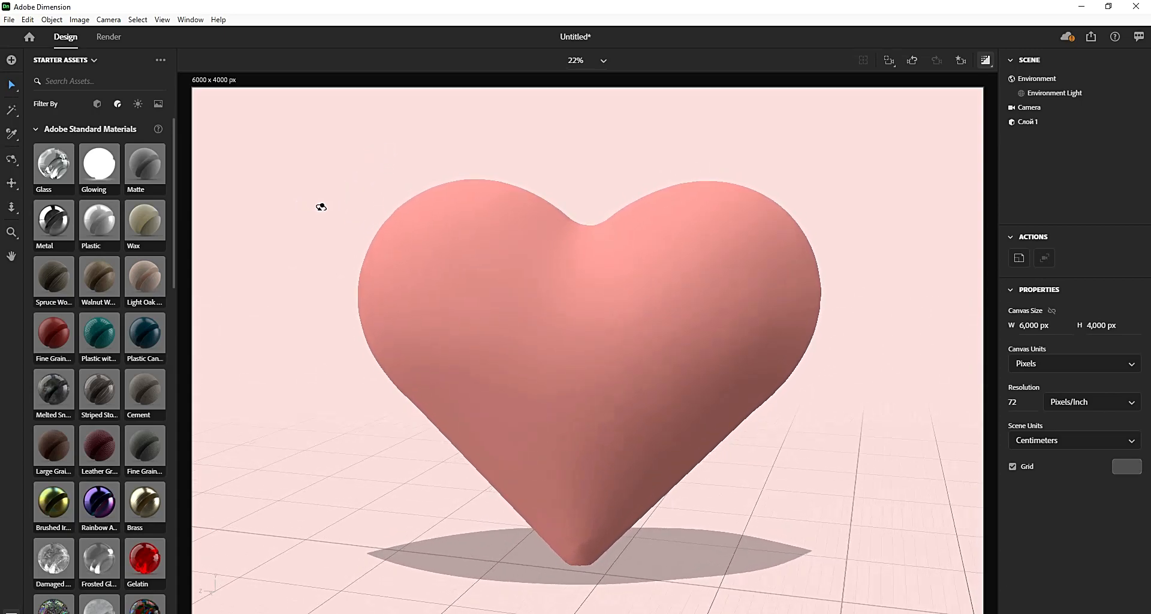
- Add the Star model from the starter assets to the scene
click(96, 105)
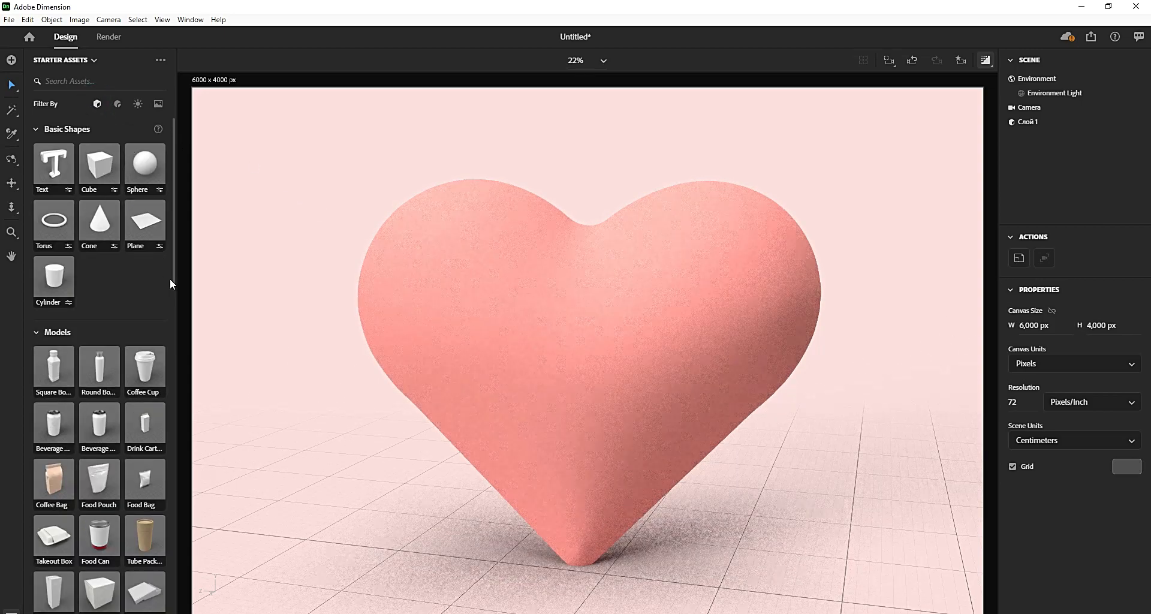
scroll(153, 289, down, 1)
scroll(155, 292, down, 1)
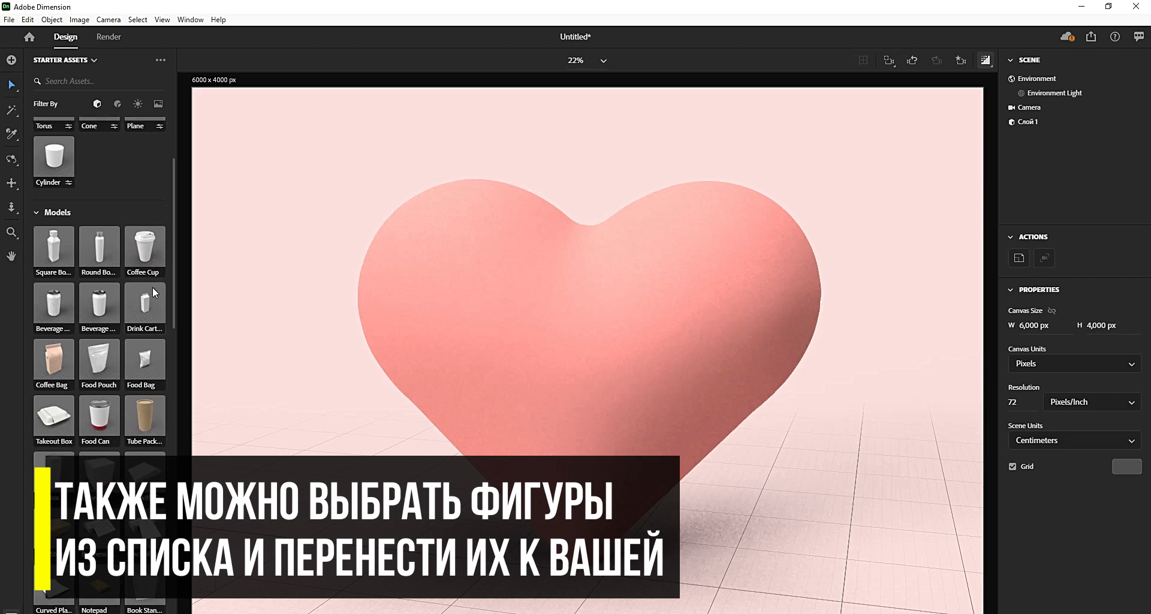
scroll(155, 292, down, 10)
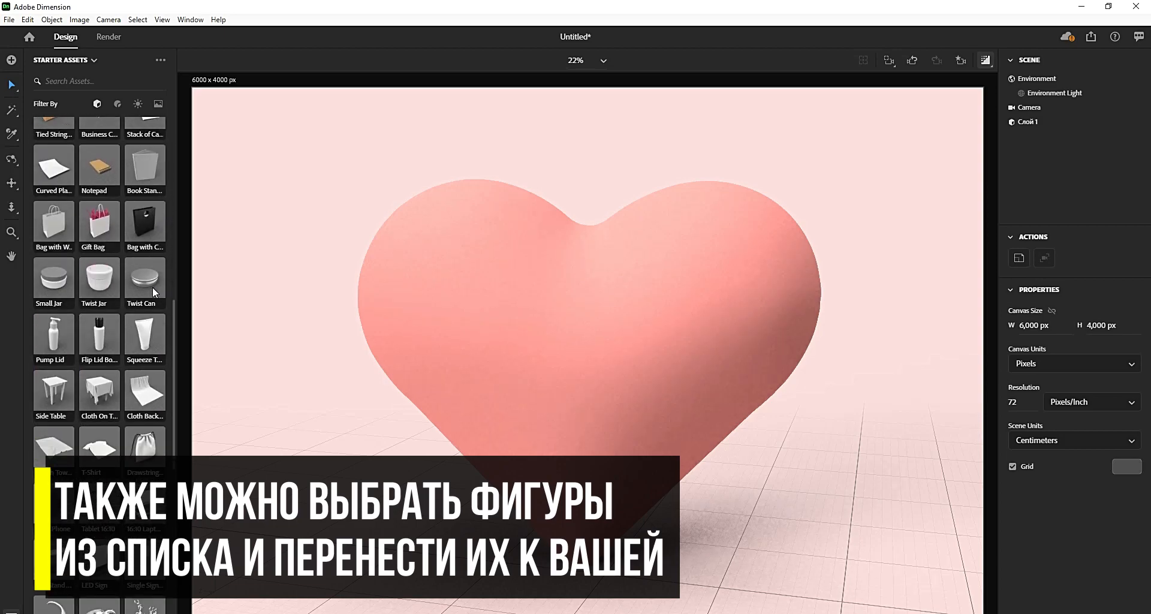
scroll(154, 292, down, 7)
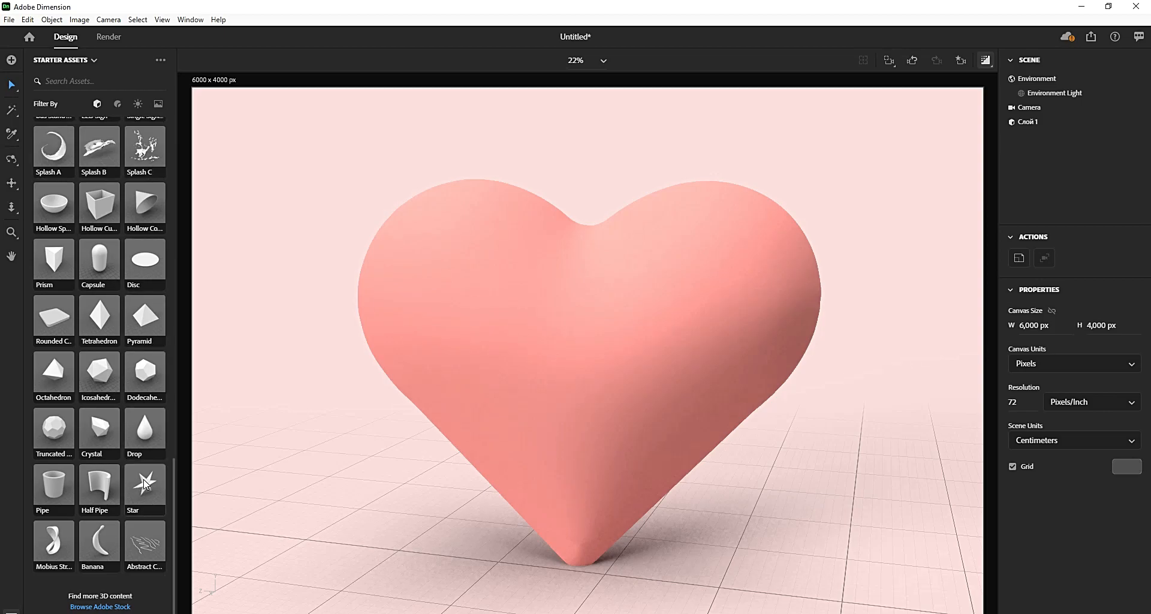
click(143, 480)
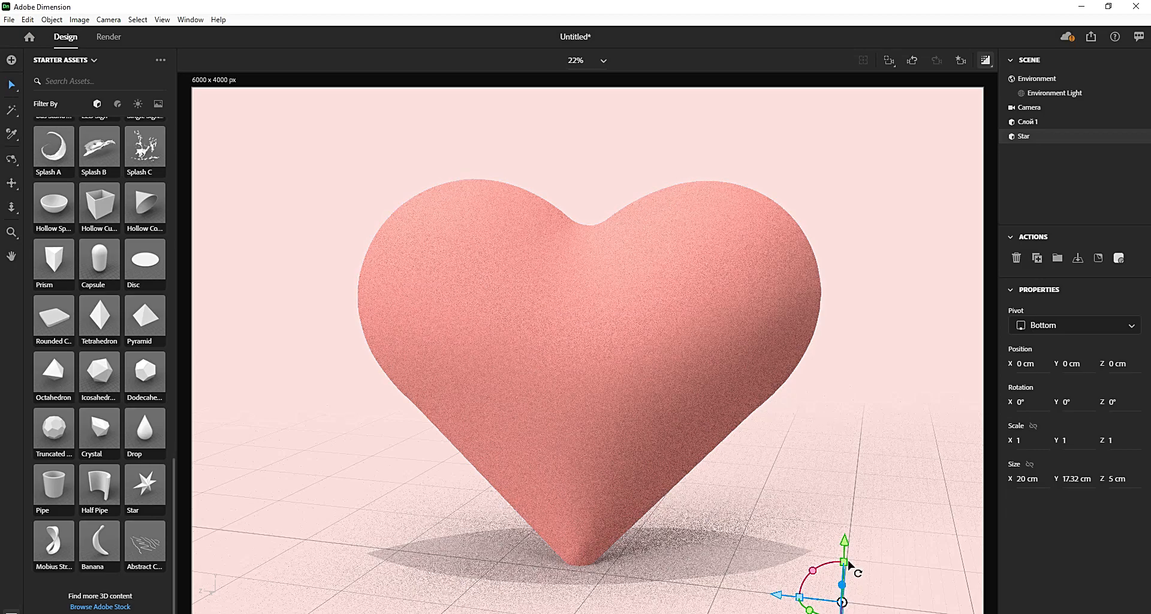
- Raise the star to about 1,566.7 cm in Y and scale it uniformly to about 88.6
drag(845, 541, 853, 349)
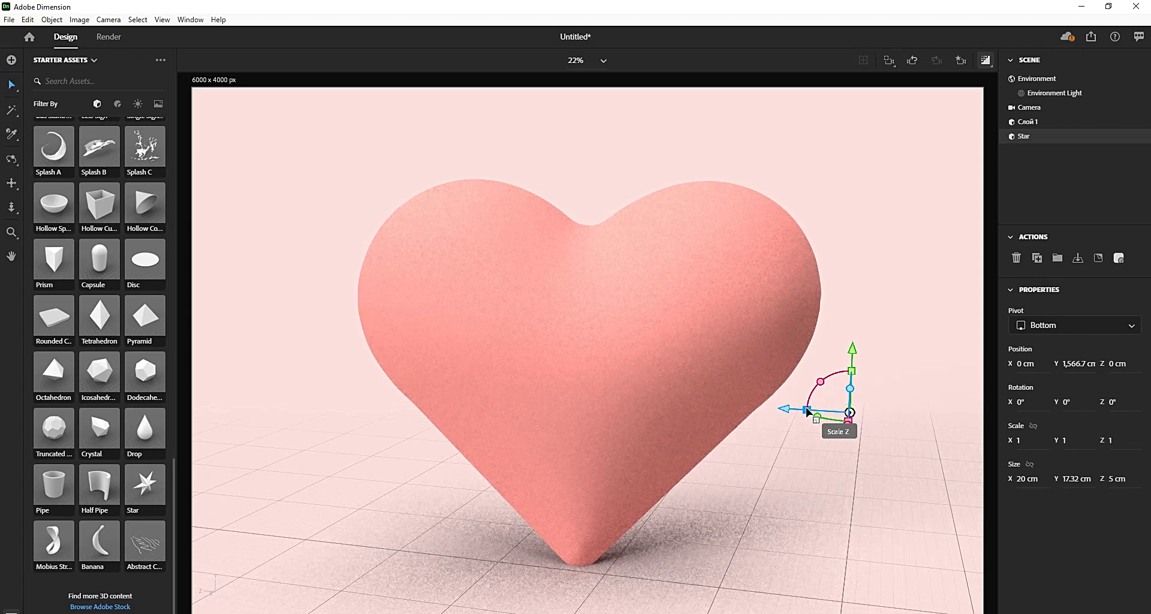
shift+drag(806, 409, 204, 394)
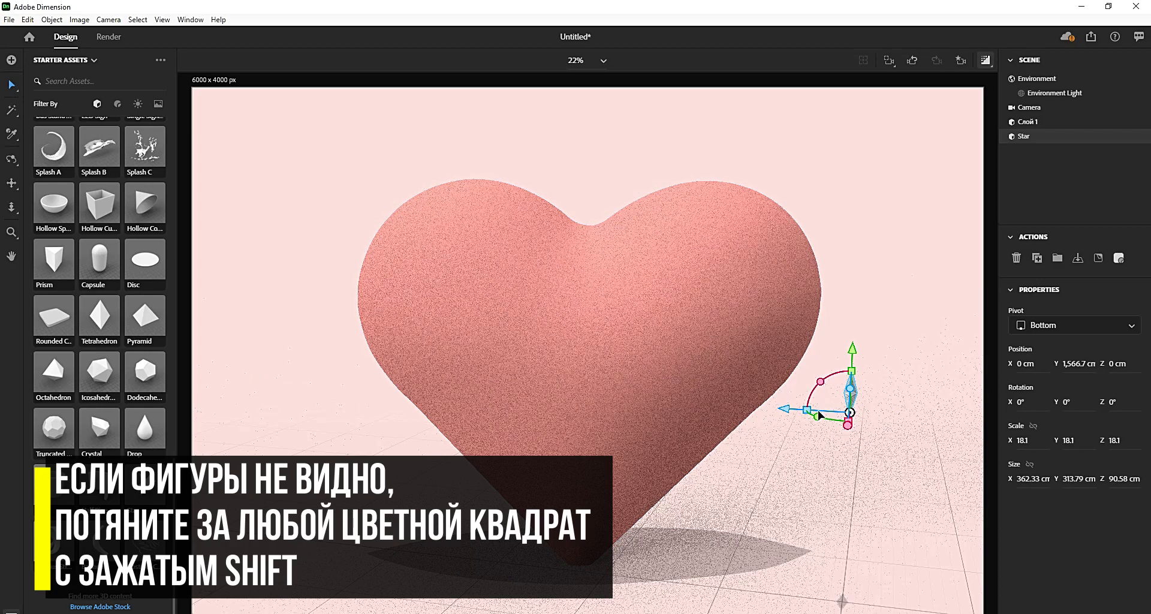
shift+drag(806, 410, 632, 404)
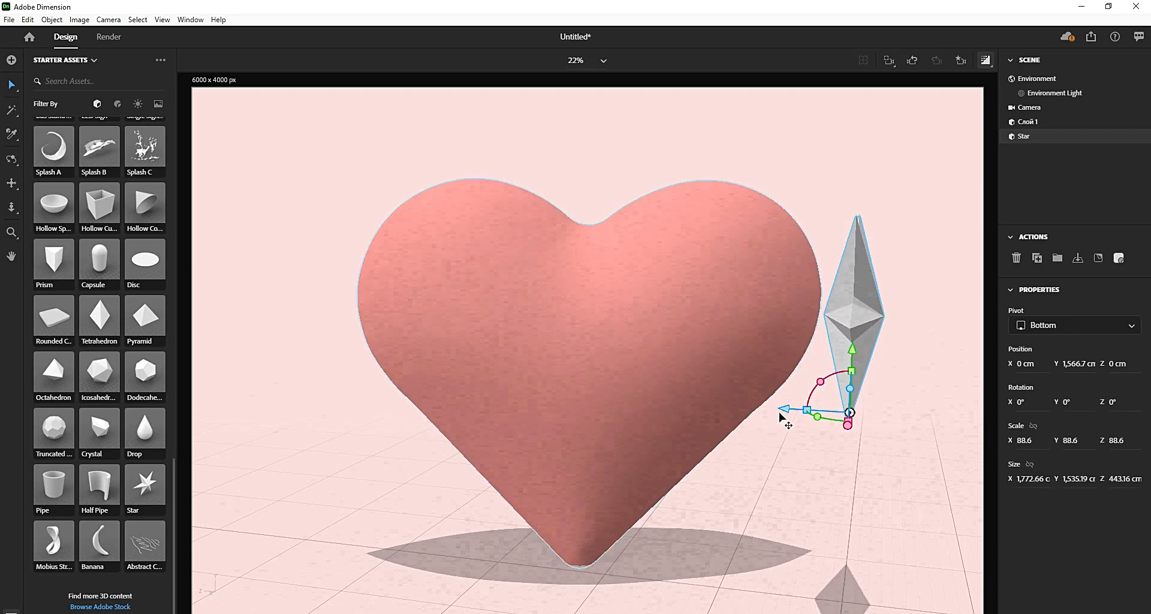
- Rotate the star to about -61° around Y and turn off the render preview
drag(817, 416, 777, 412)
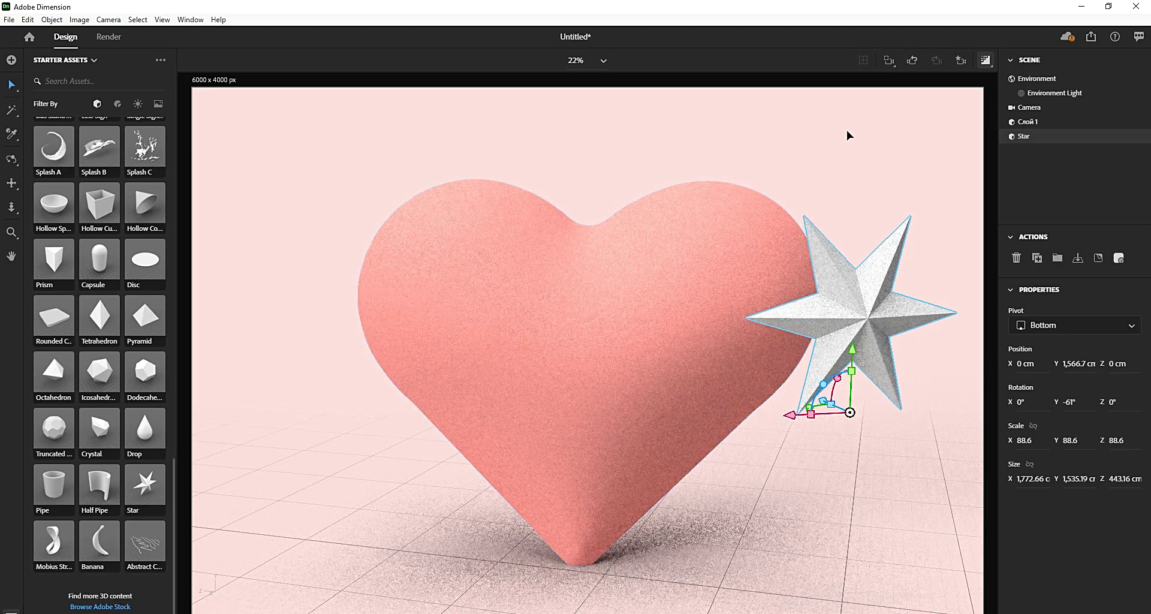
click(984, 67)
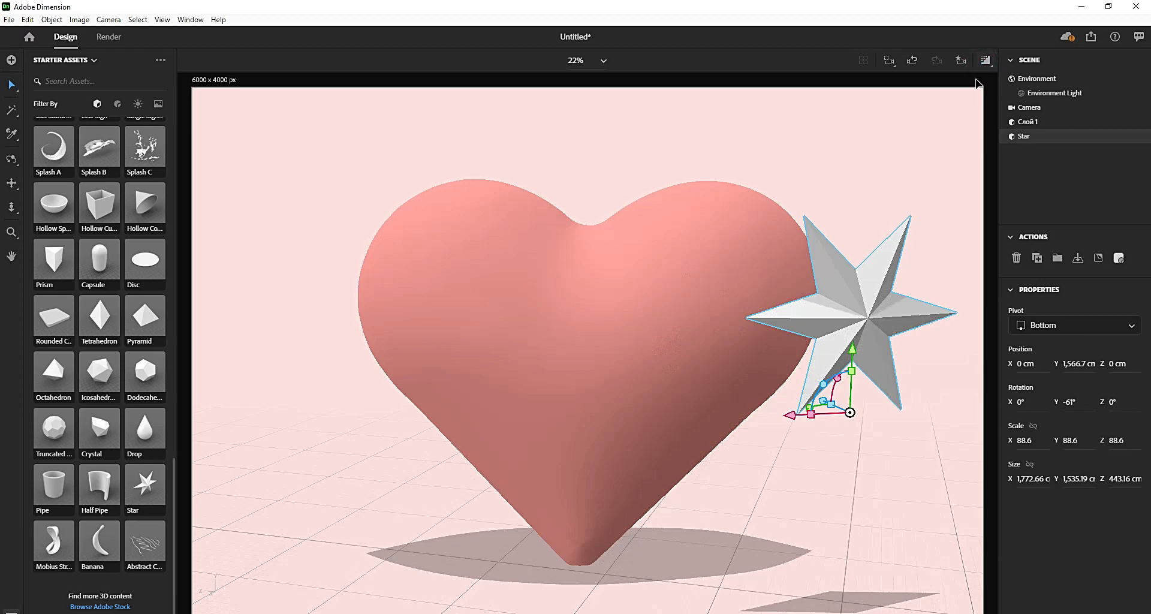
- Apply the Clean Gold material from the starter assets to the star and turn on the render preview
click(119, 106)
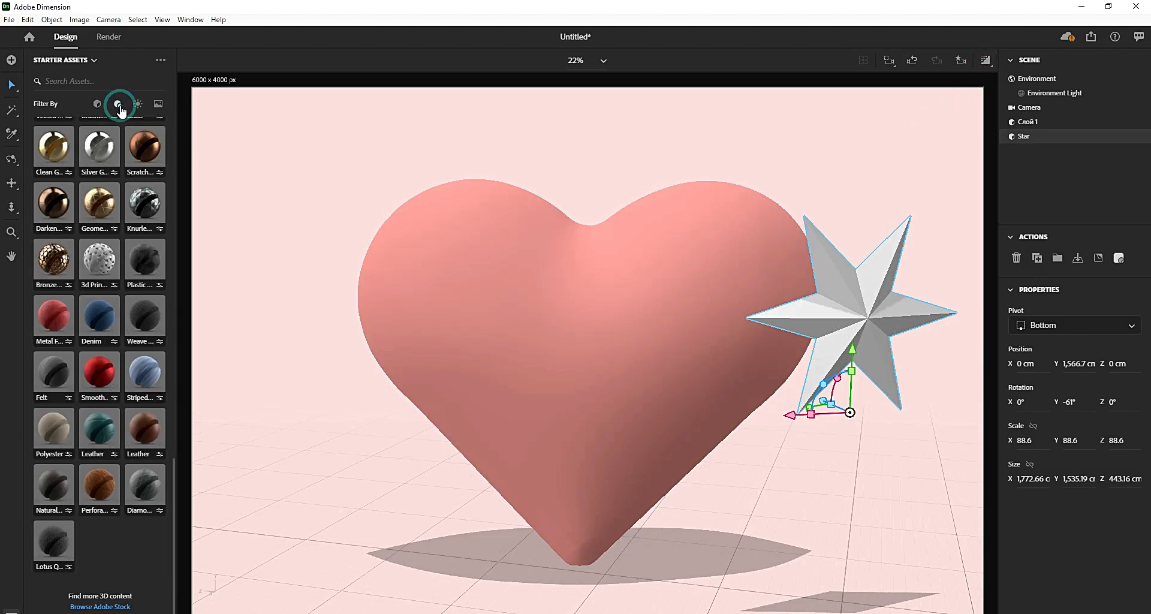
click(54, 150)
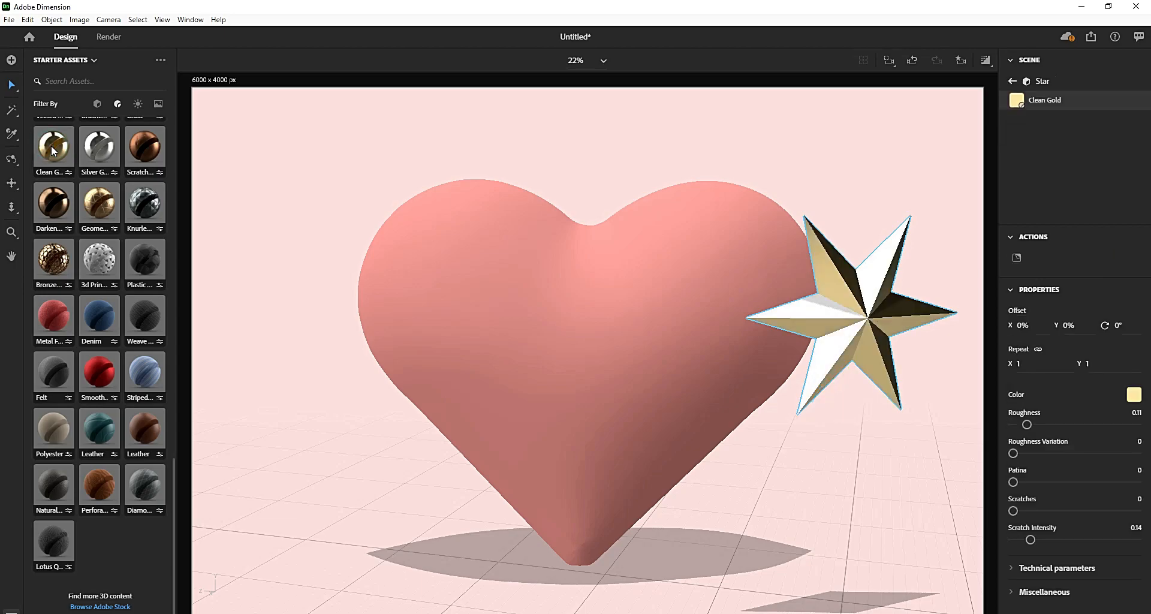
scroll(117, 216, up, 4)
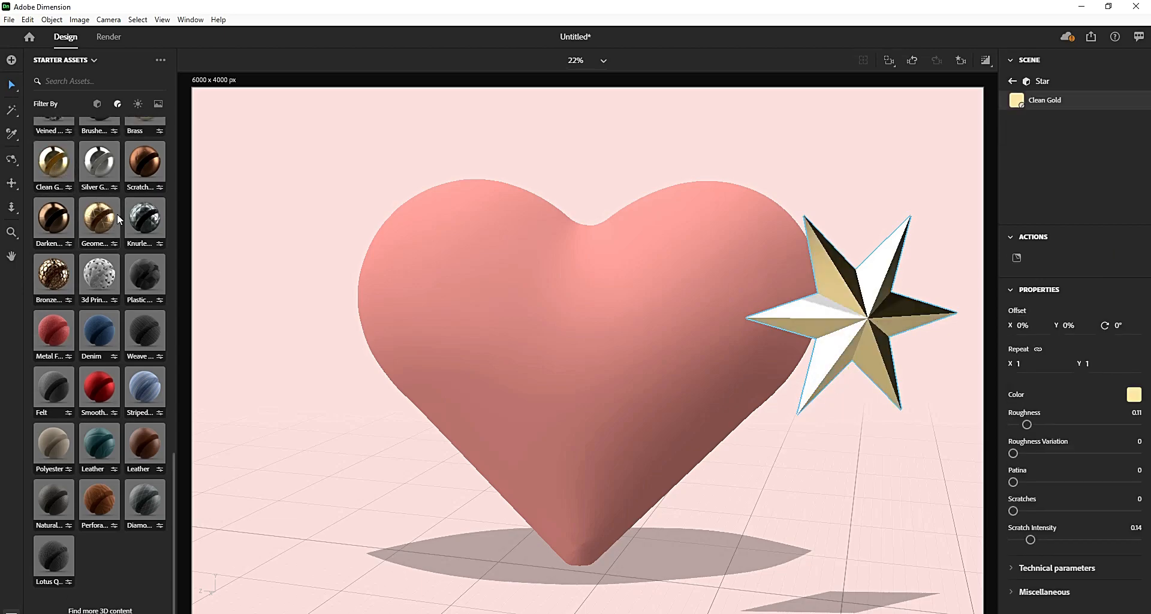
scroll(117, 213, up, 15)
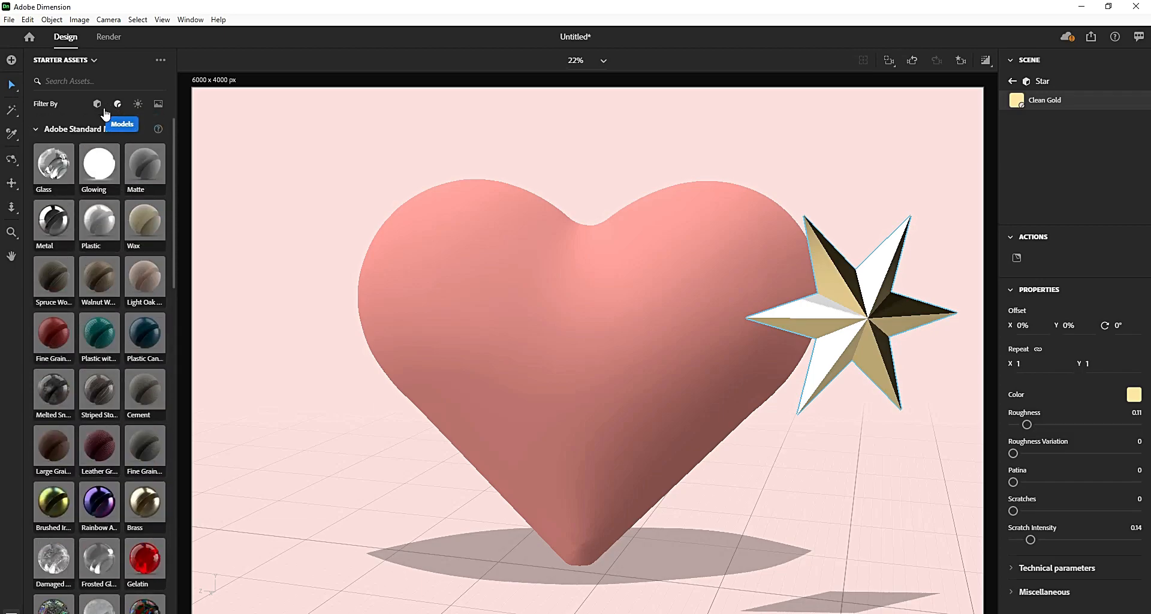
scroll(138, 282, down, 15)
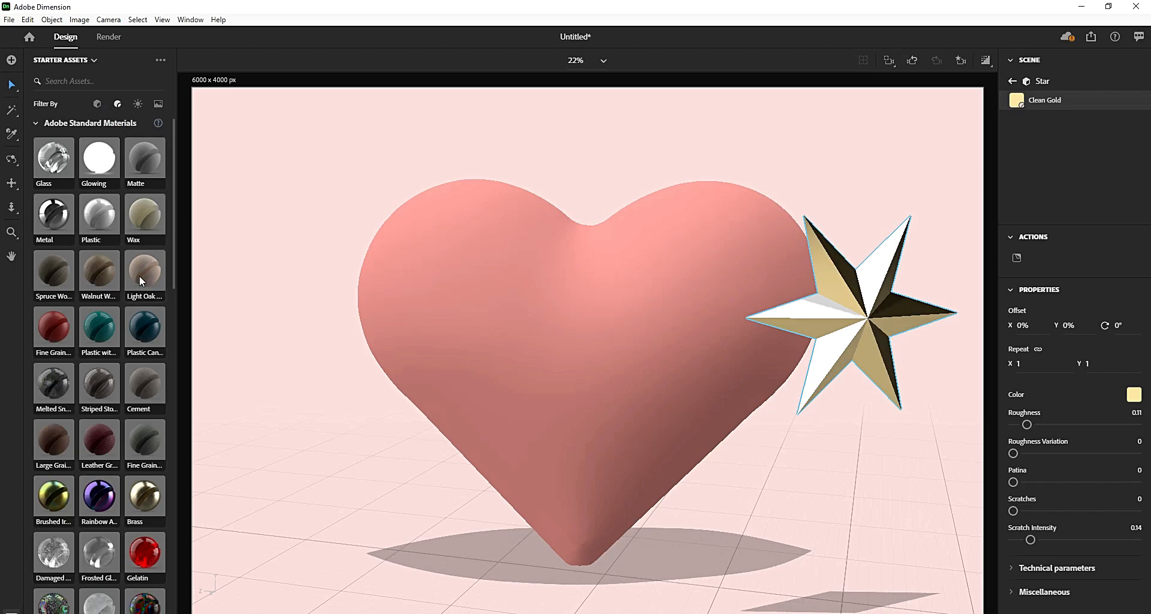
scroll(138, 282, down, 2)
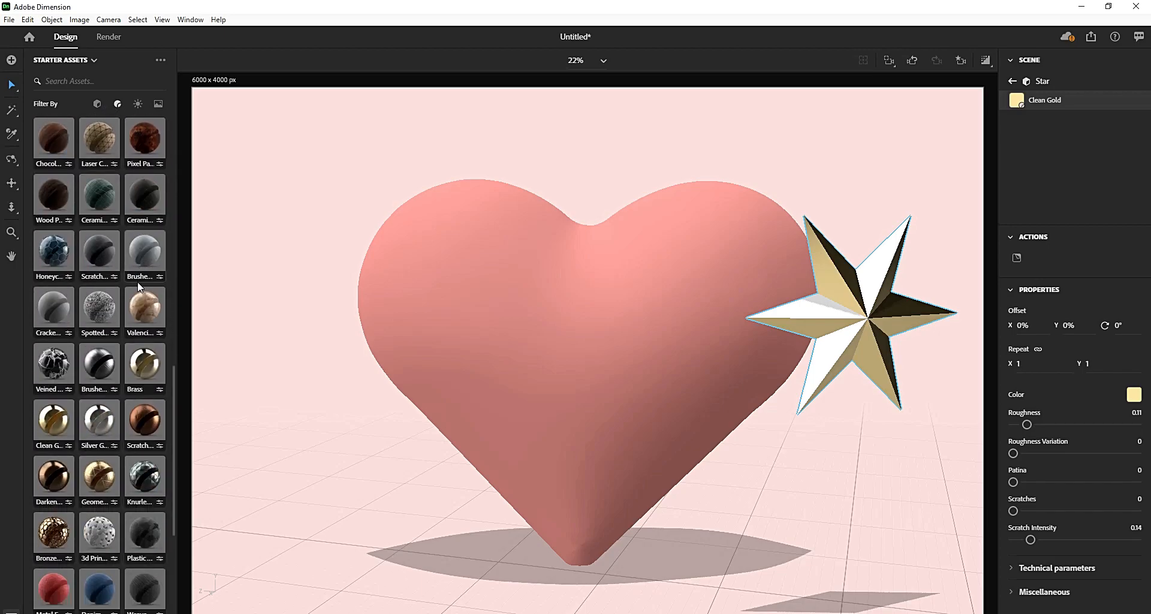
click(986, 61)
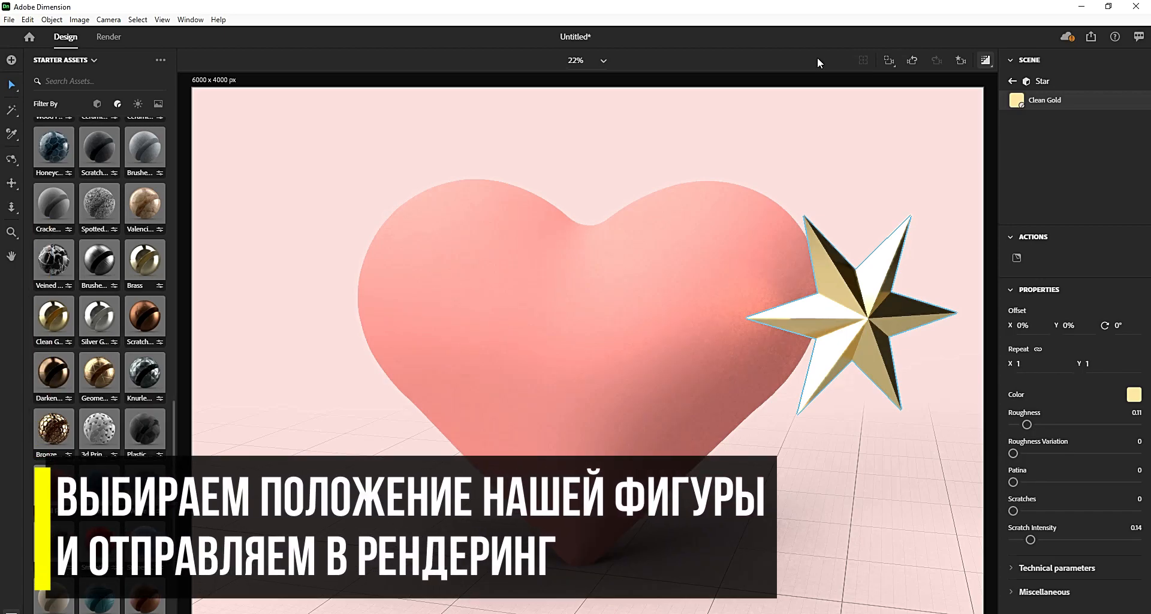
- Set up a local render with High (Slow) quality and the export filename "Сердце на розовом фоне"
click(109, 38)
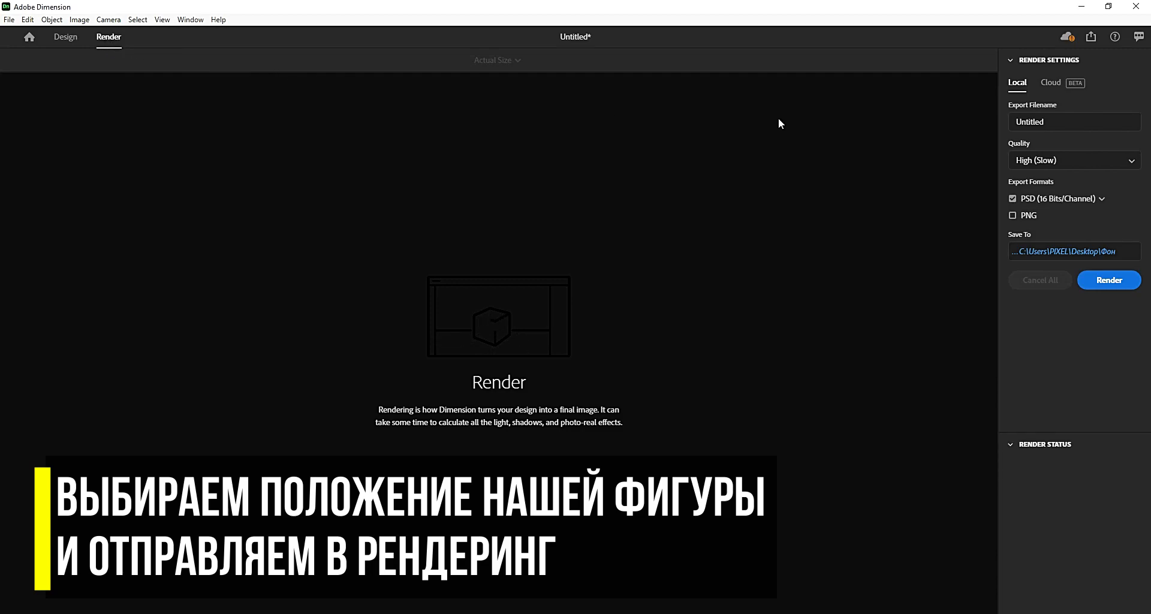
click(1083, 160)
click(1078, 220)
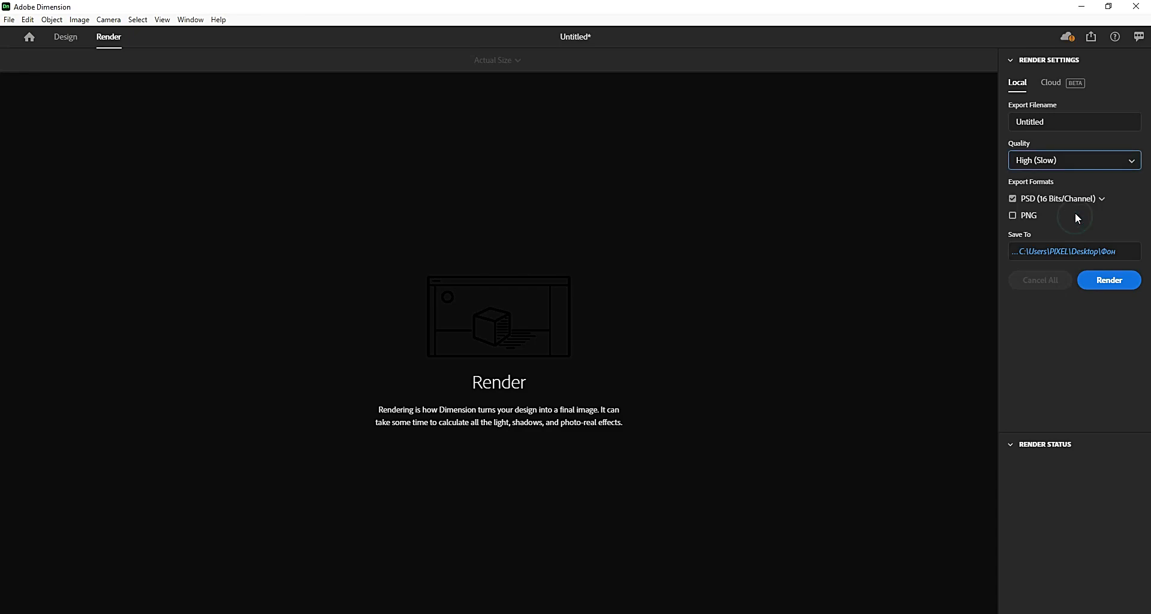
click(1065, 125)
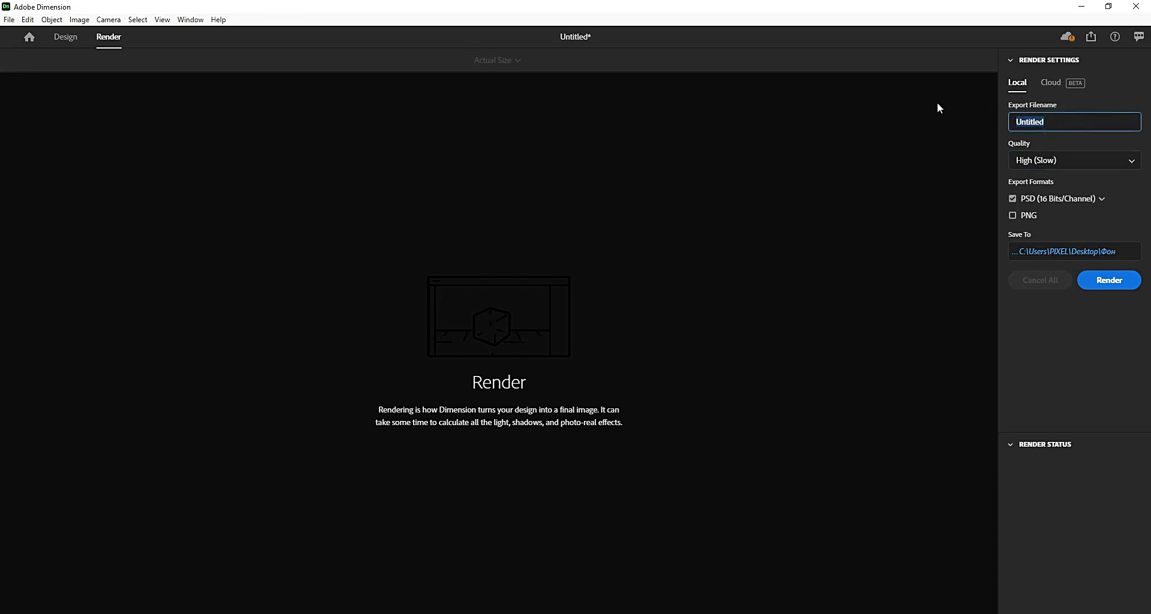
text(Сердце на ро)
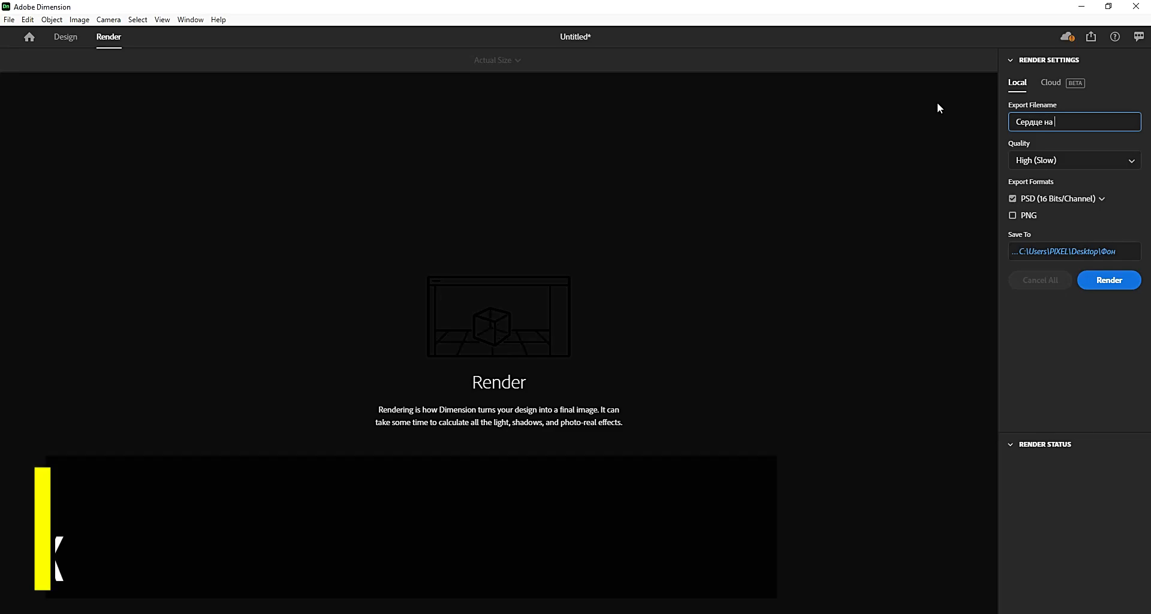
text(м фоне)
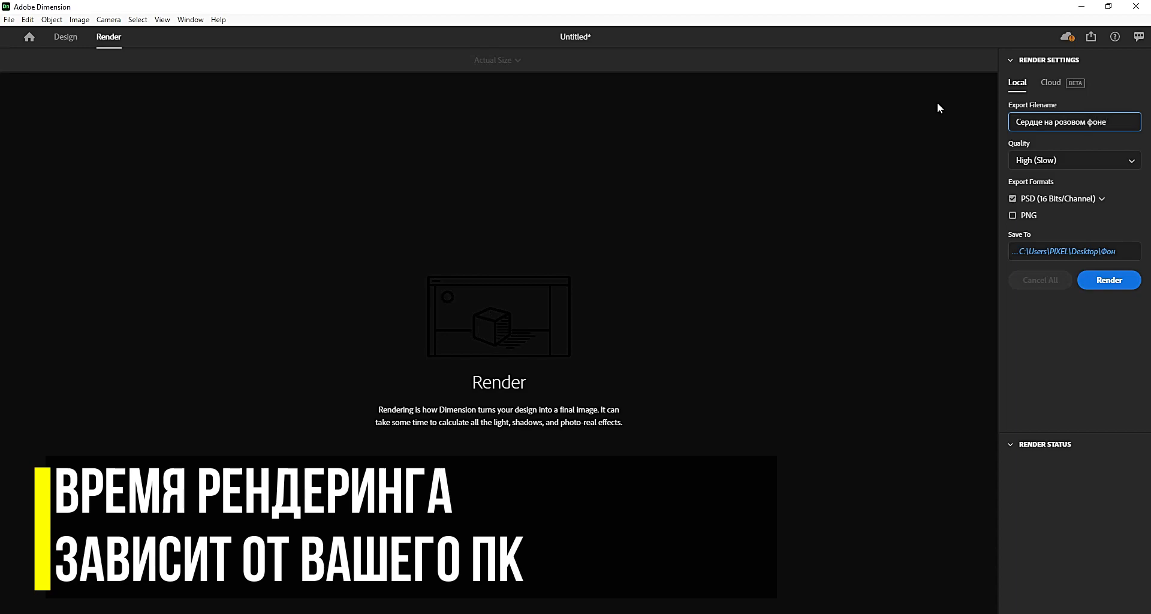
- Choose the Фон folder on the desktop as the save location and start the PSD render
click(1120, 199)
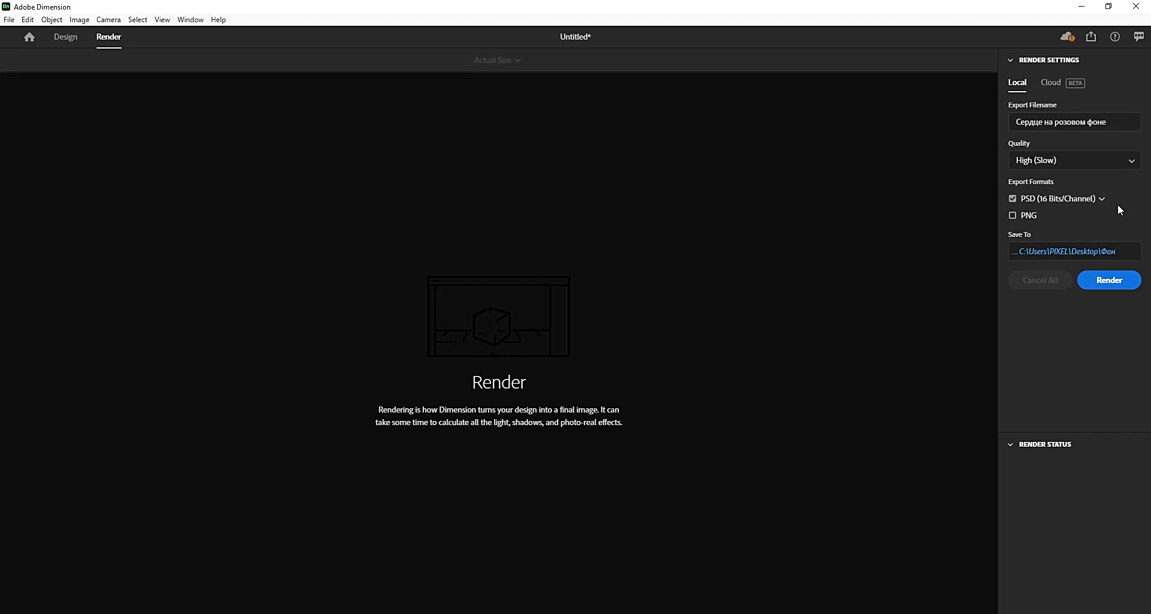
click(1111, 251)
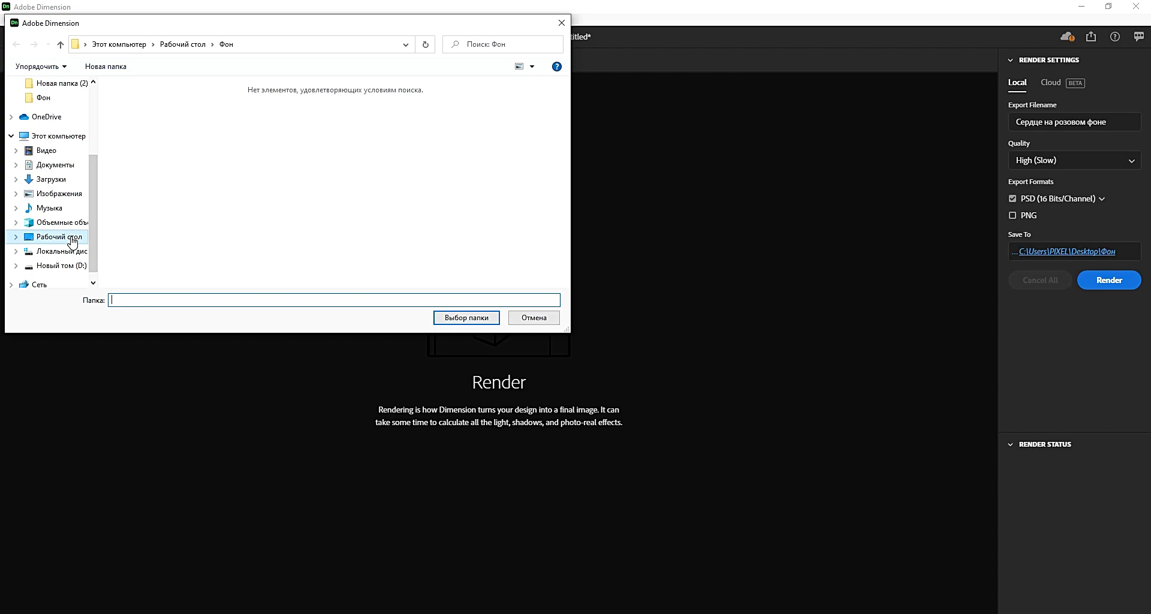
click(456, 319)
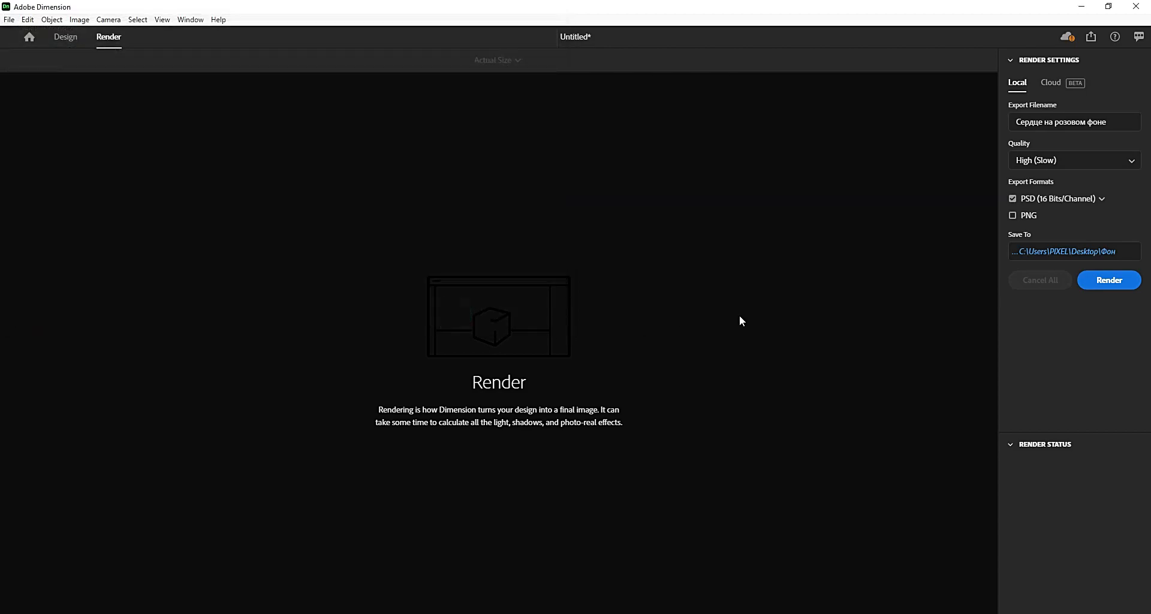
click(1120, 286)
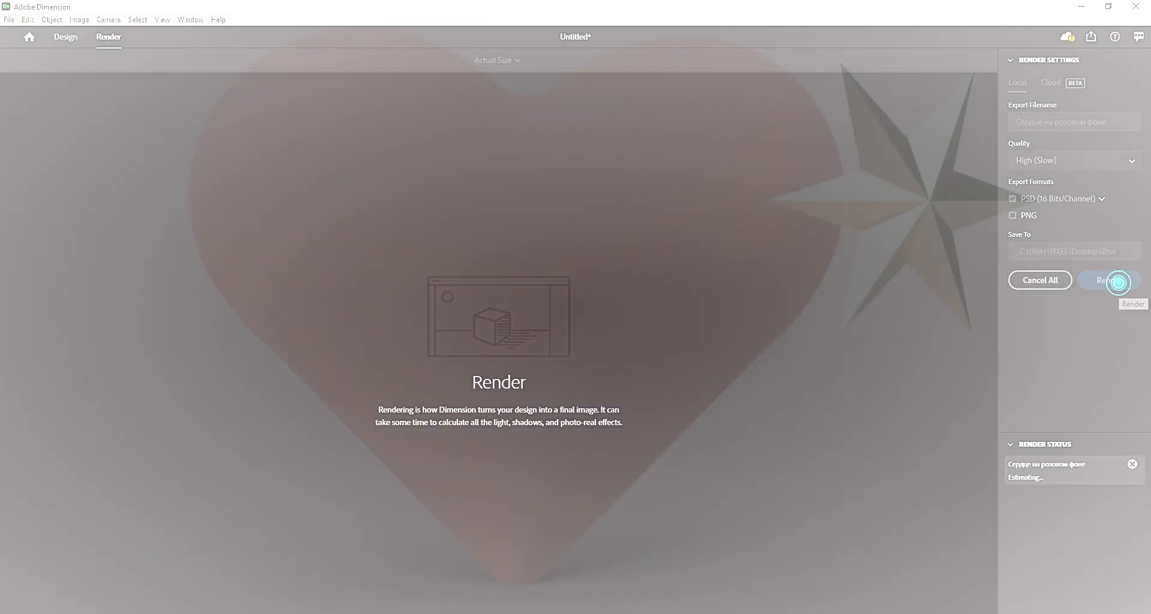